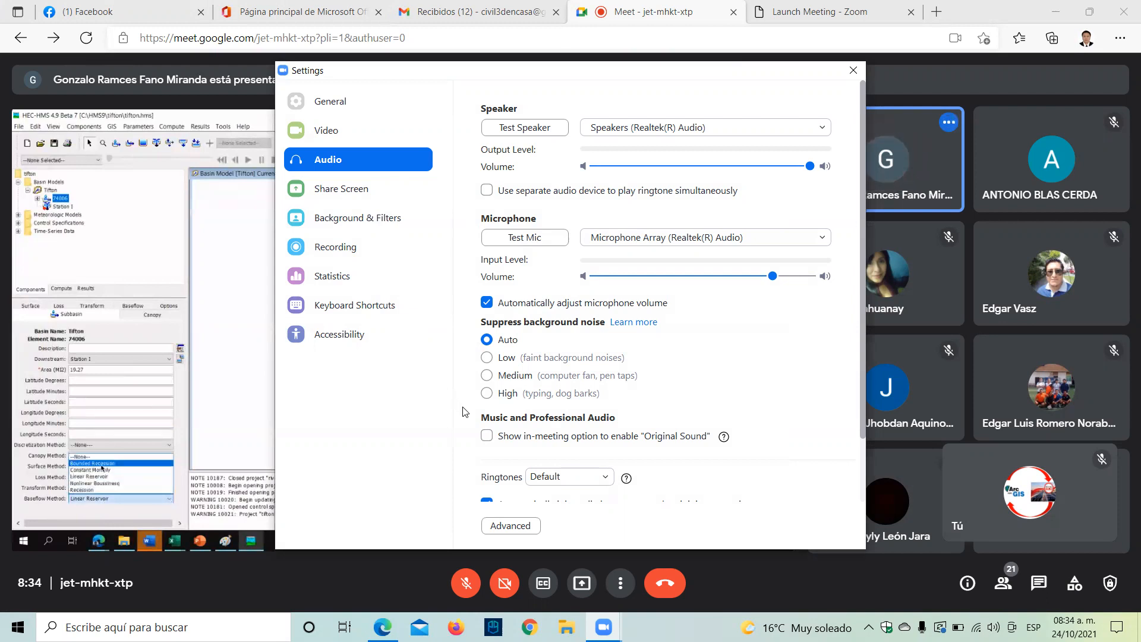
- Set the Zoom speaker device to Same as System and play the speaker test sound, stopping it when done
scroll(523, 454, down, 2)
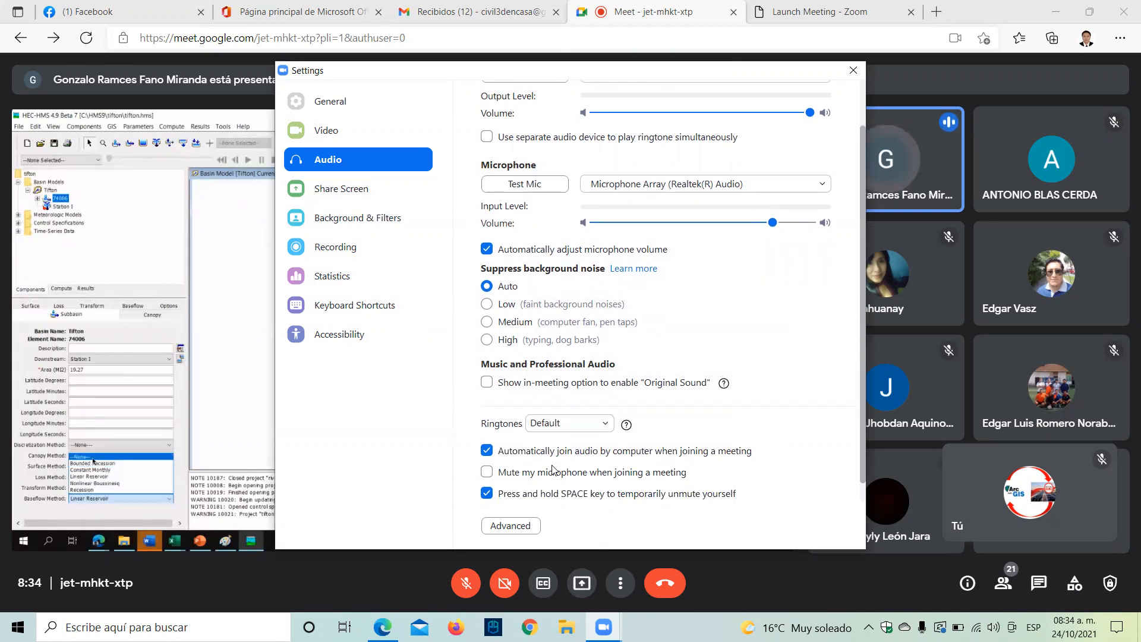
scroll(573, 438, up, 1)
scroll(574, 439, up, 1)
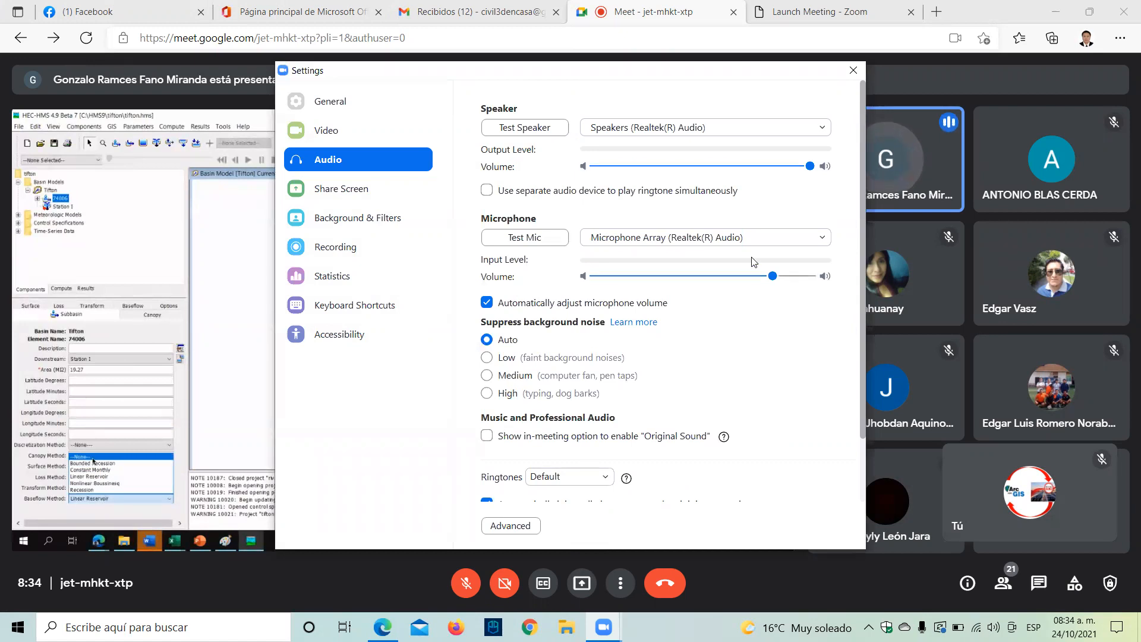
click(817, 129)
click(648, 174)
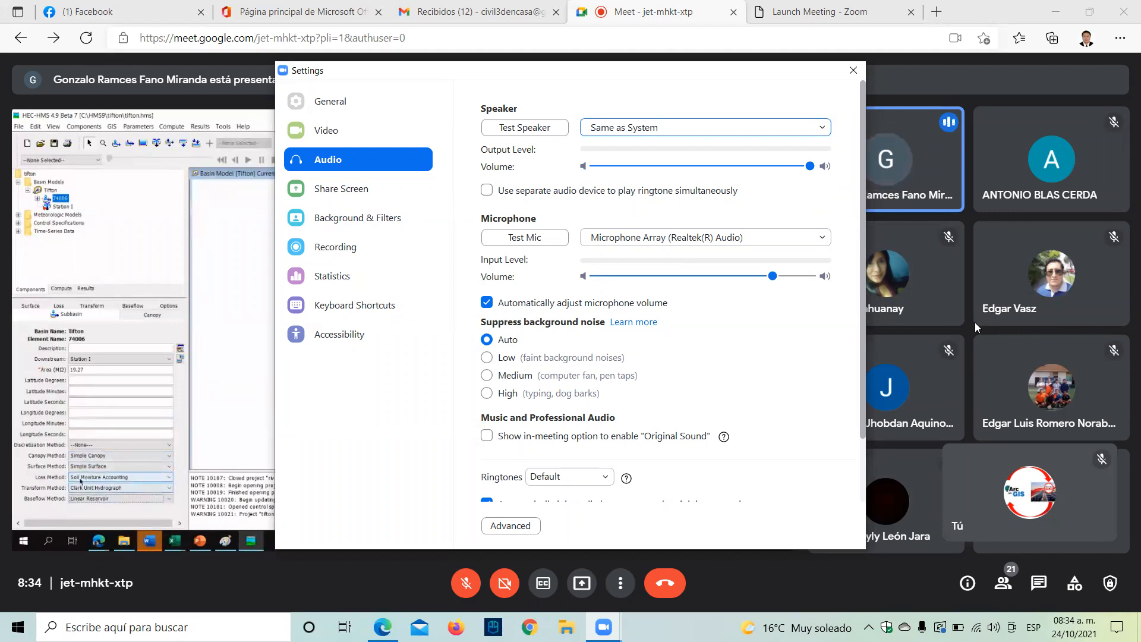
click(550, 129)
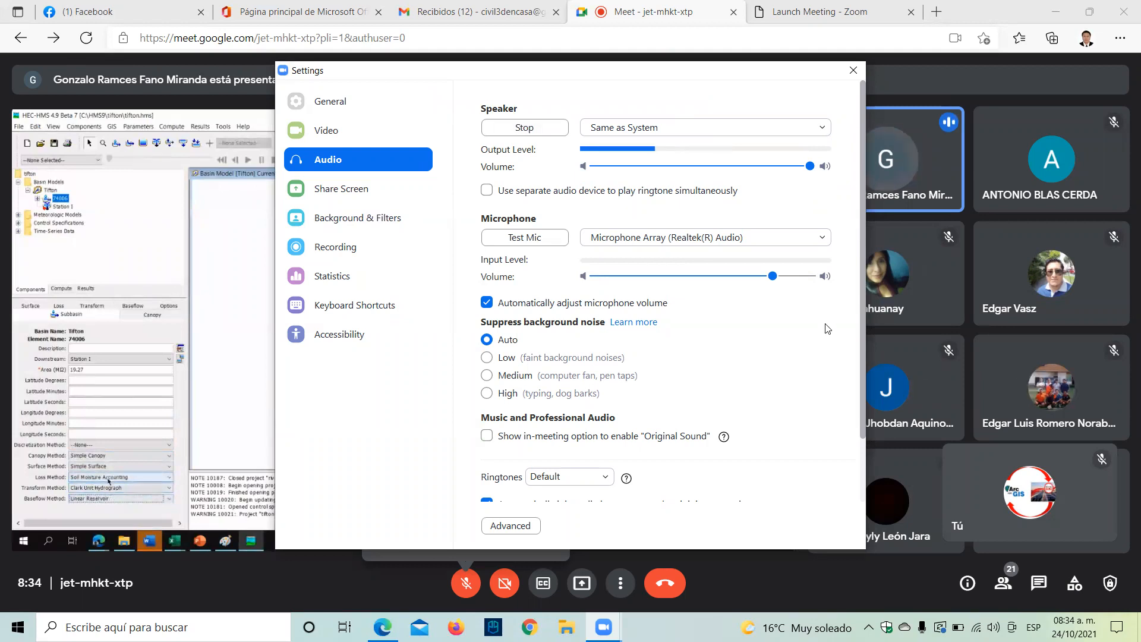
scroll(827, 327, down, 3)
scroll(826, 326, up, 3)
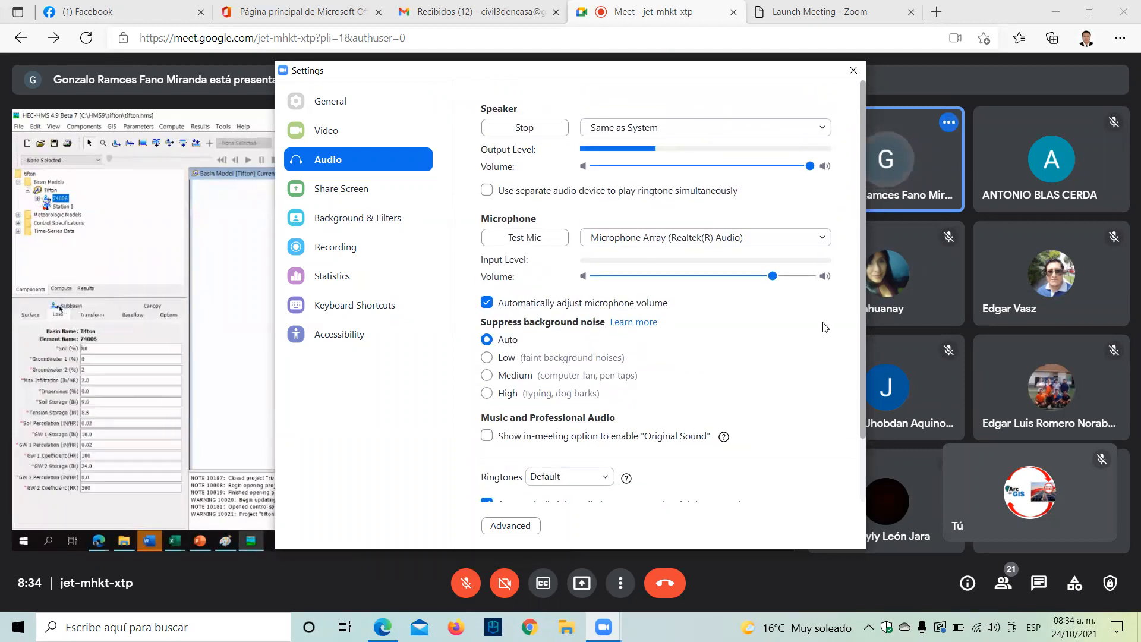
click(525, 128)
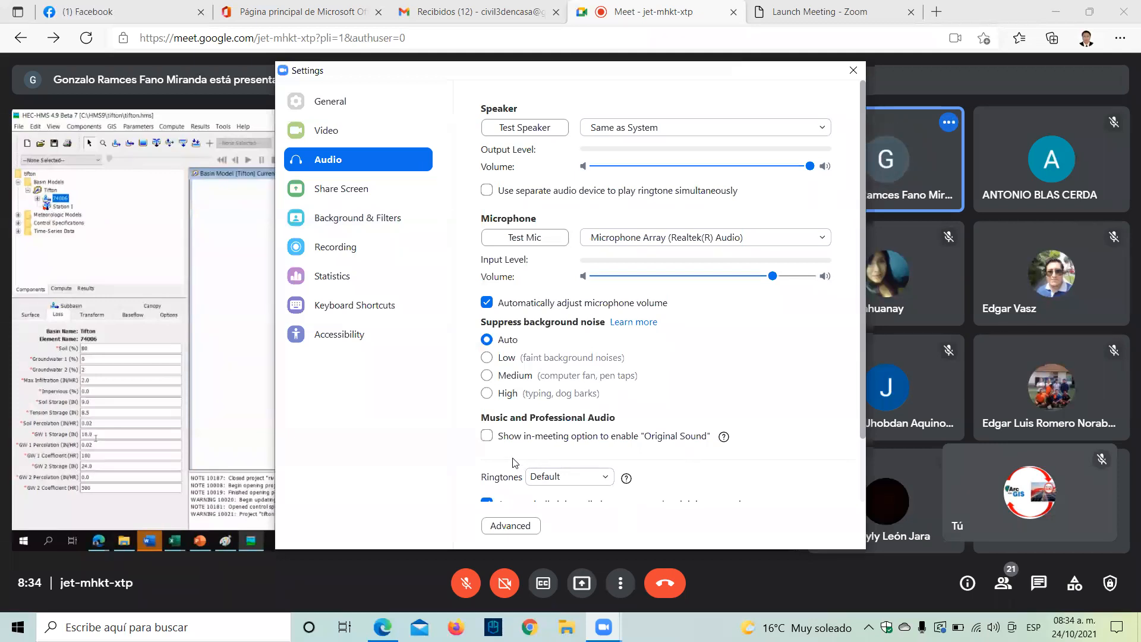
- Set the microphone device to Same as System, run the microphone test and close the audio settings
scroll(520, 464, down, 2)
scroll(521, 461, up, 2)
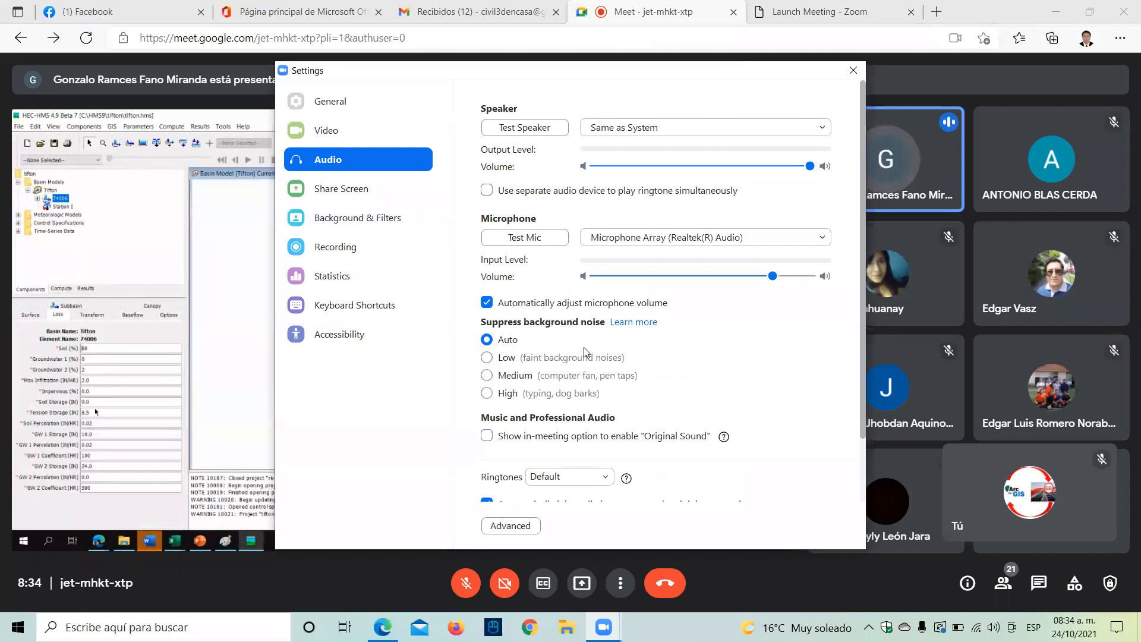
click(764, 244)
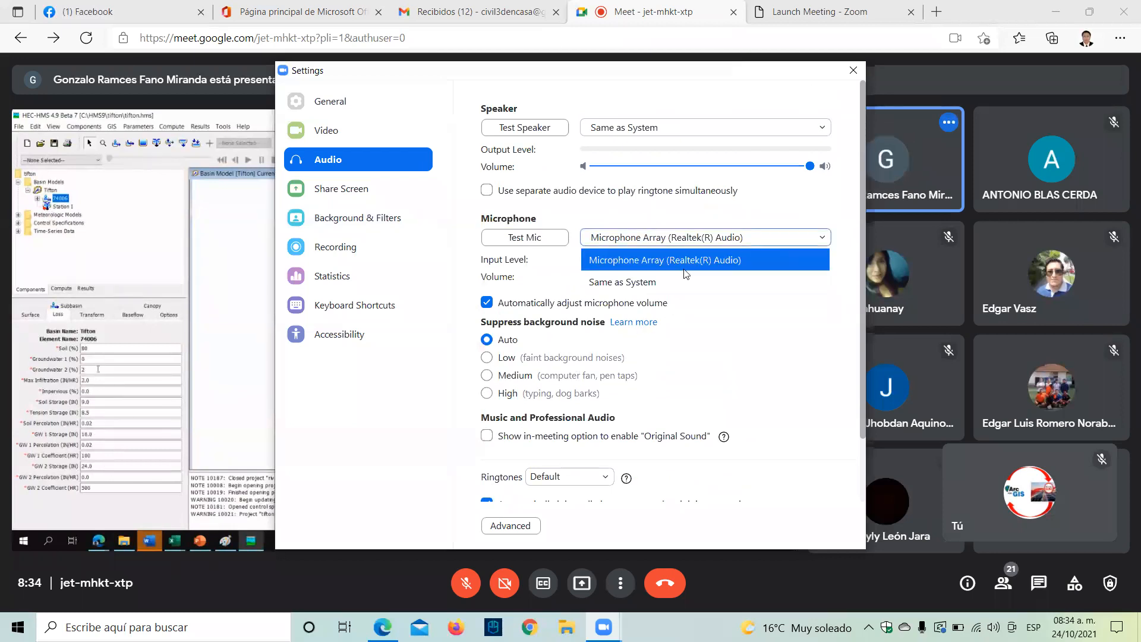
click(643, 280)
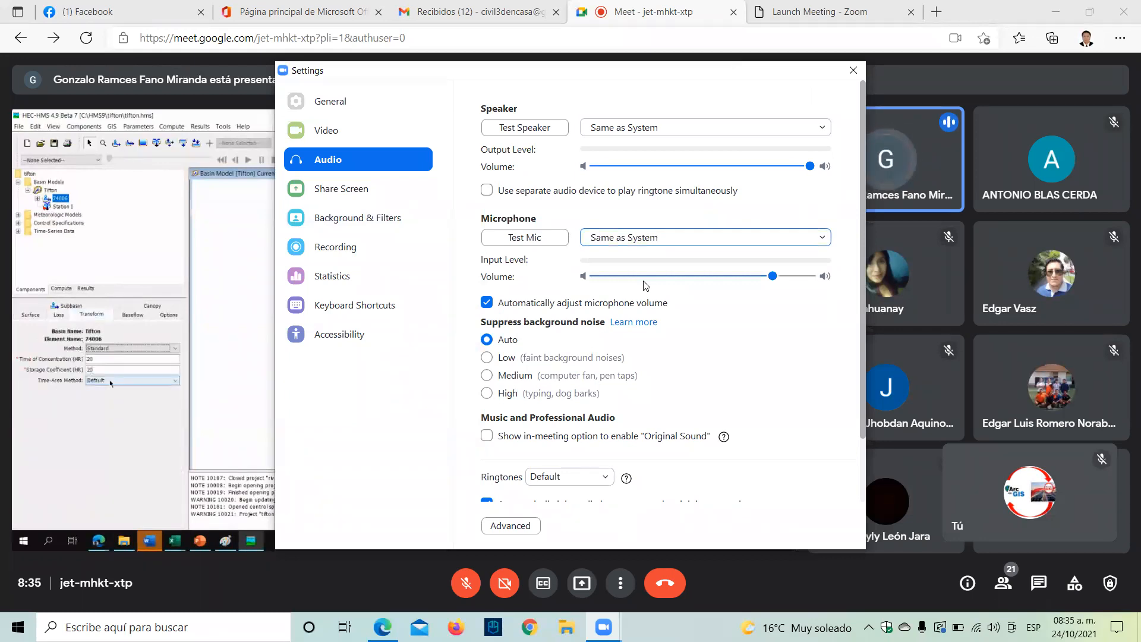
click(519, 241)
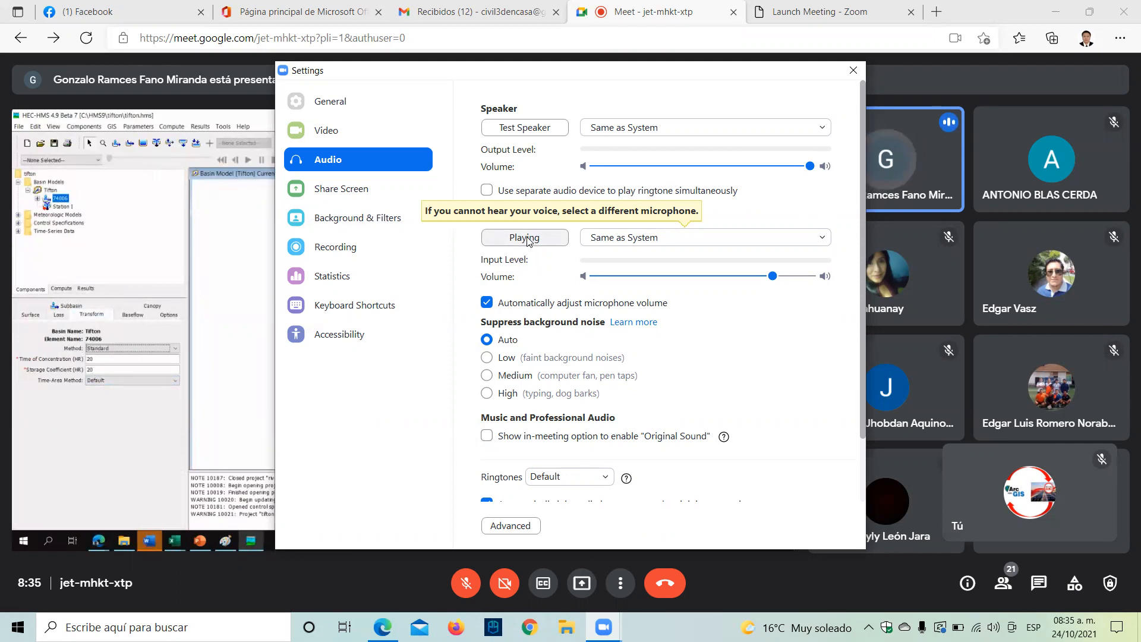
click(524, 241)
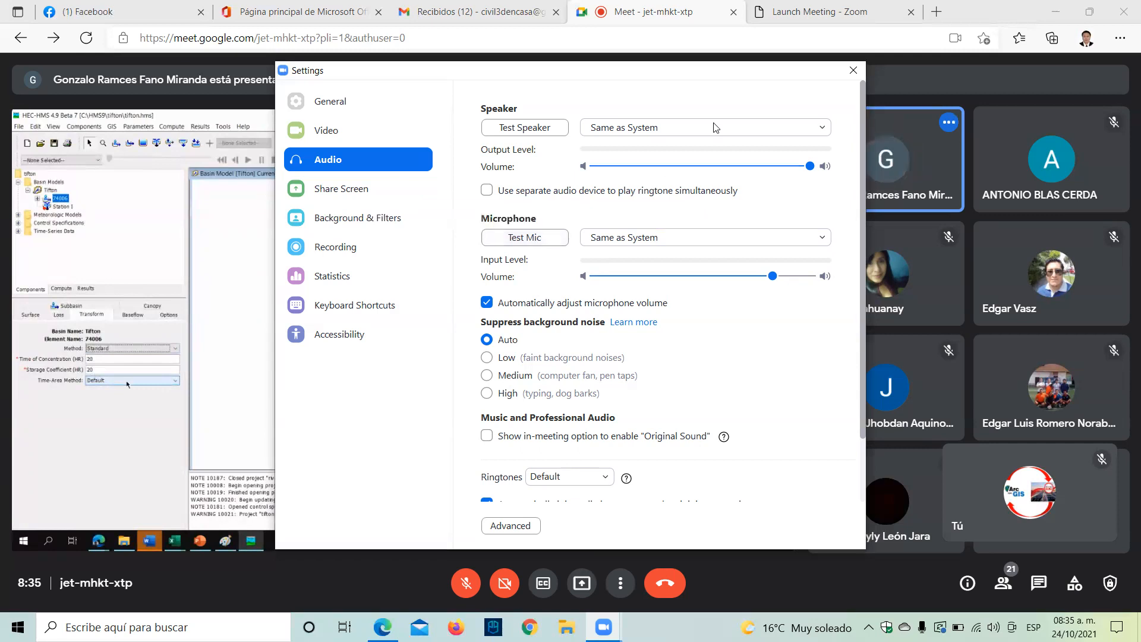
click(853, 70)
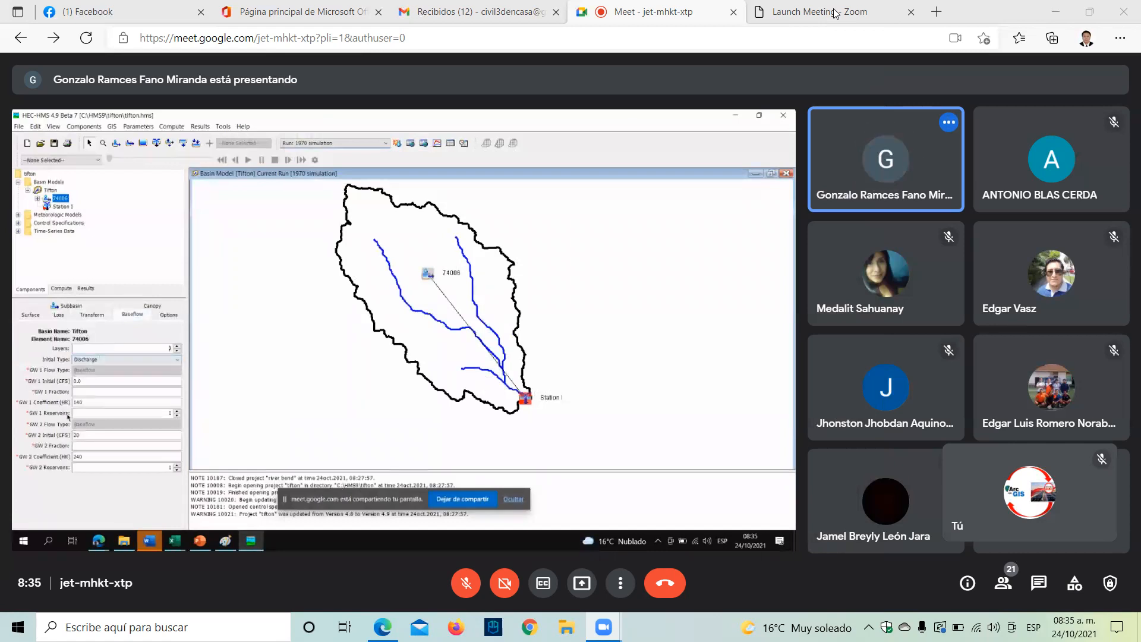
- Admit the two people who request to join the Meet call
mouse_move(877, 502)
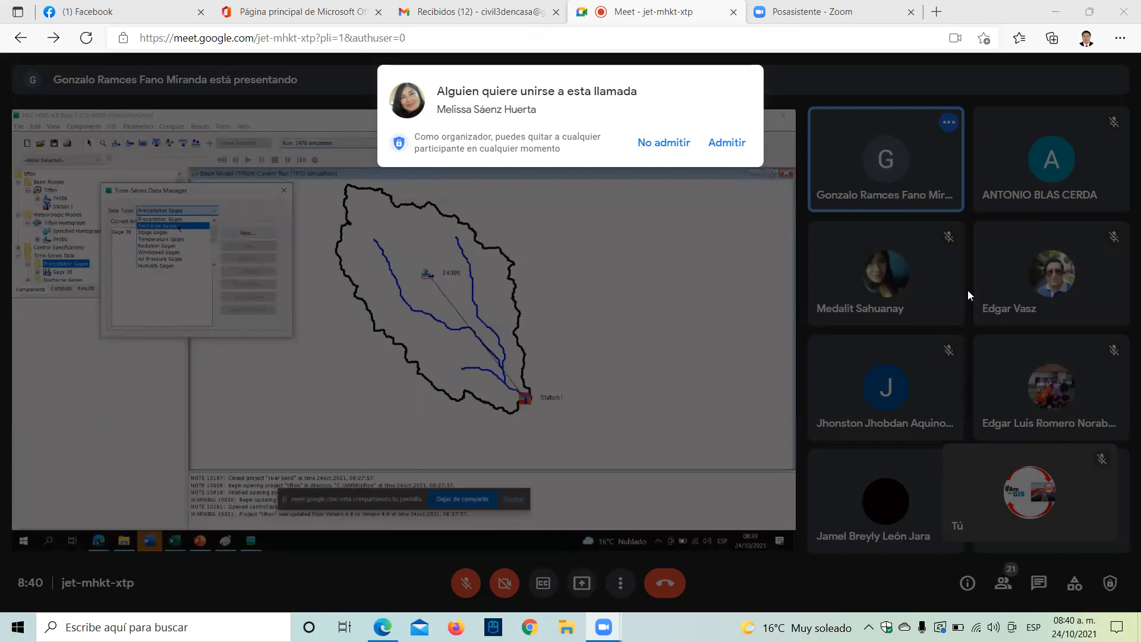
click(726, 142)
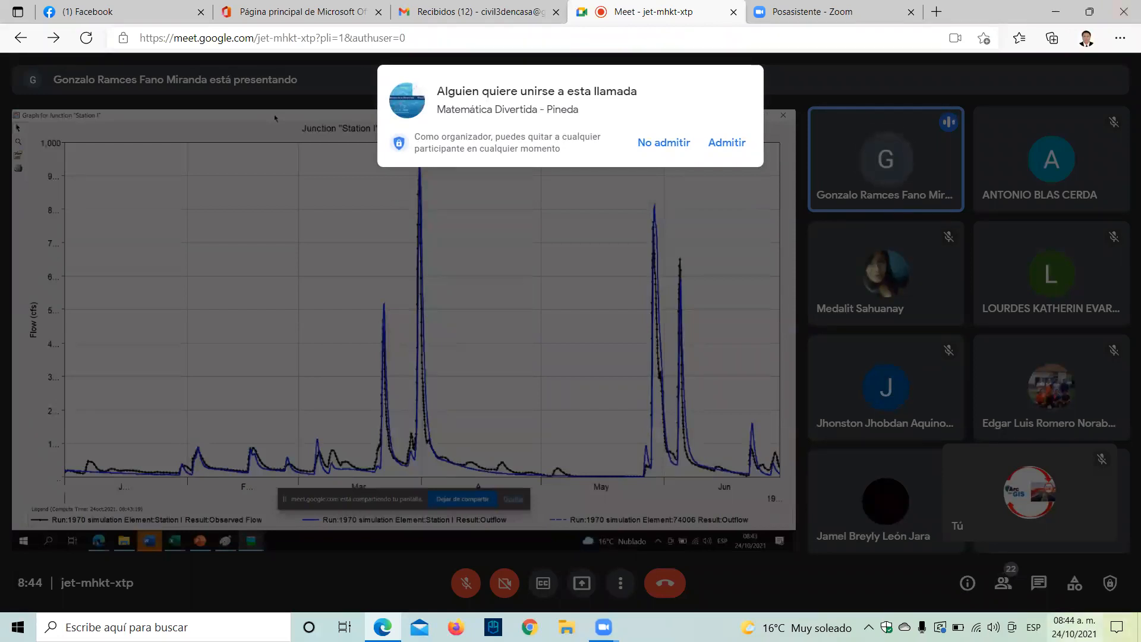
click(744, 147)
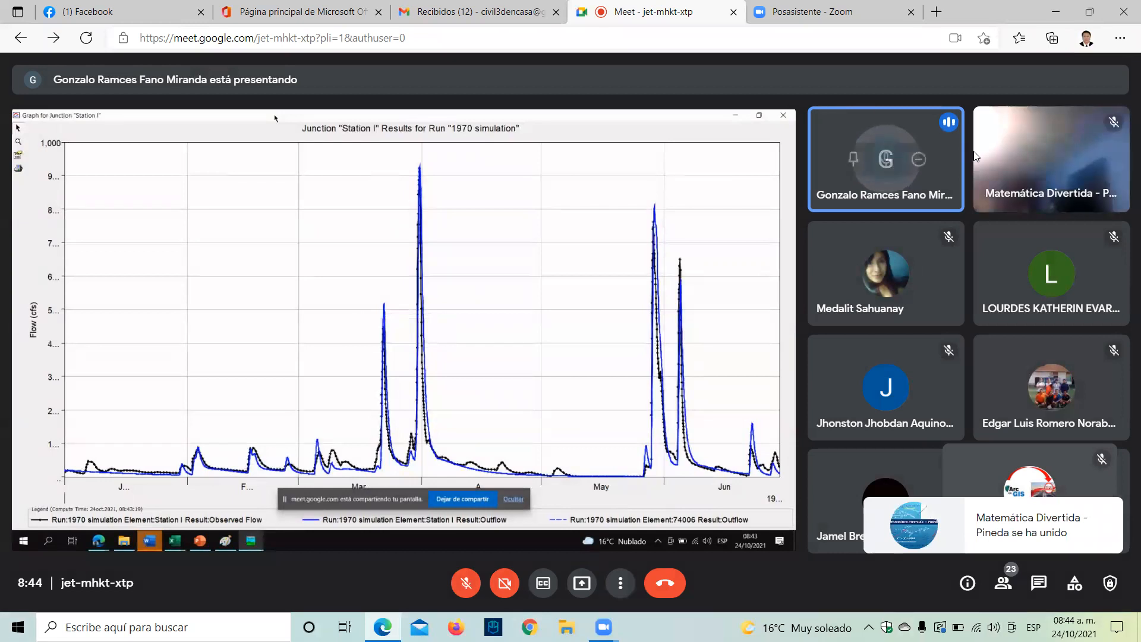
- Check the list of people in the call and close it again
mouse_move(985, 157)
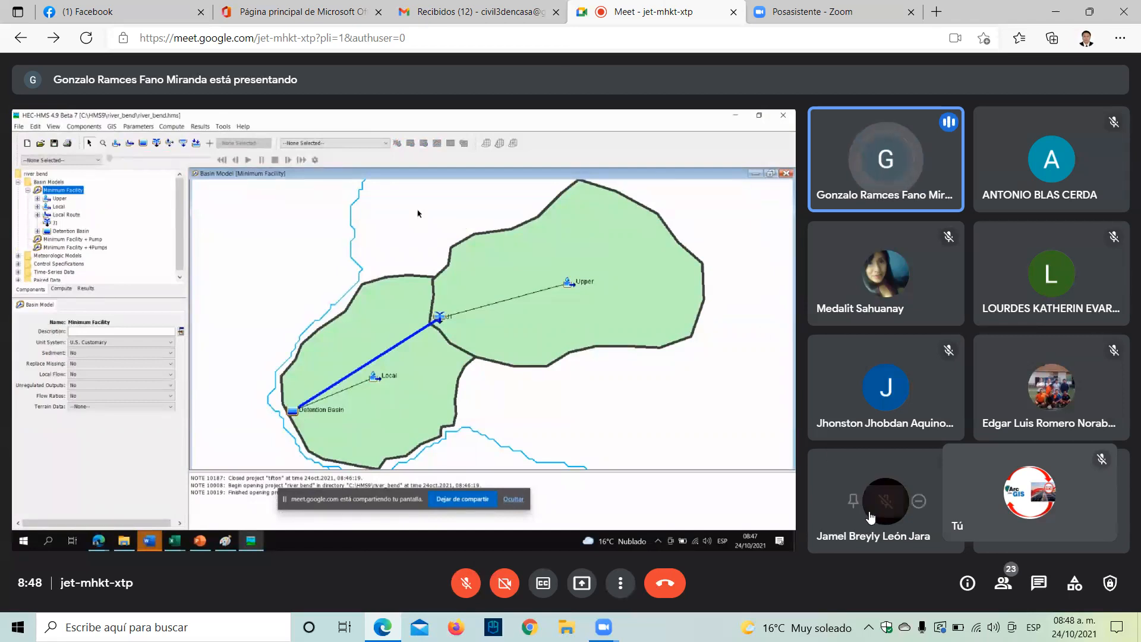
click(1004, 584)
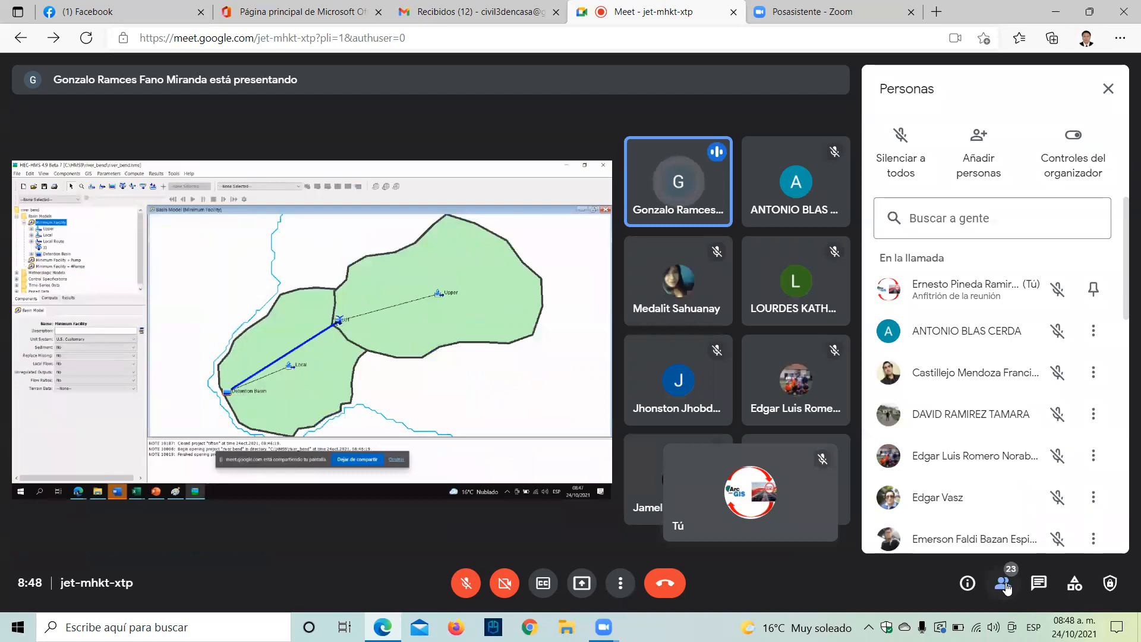
click(1005, 585)
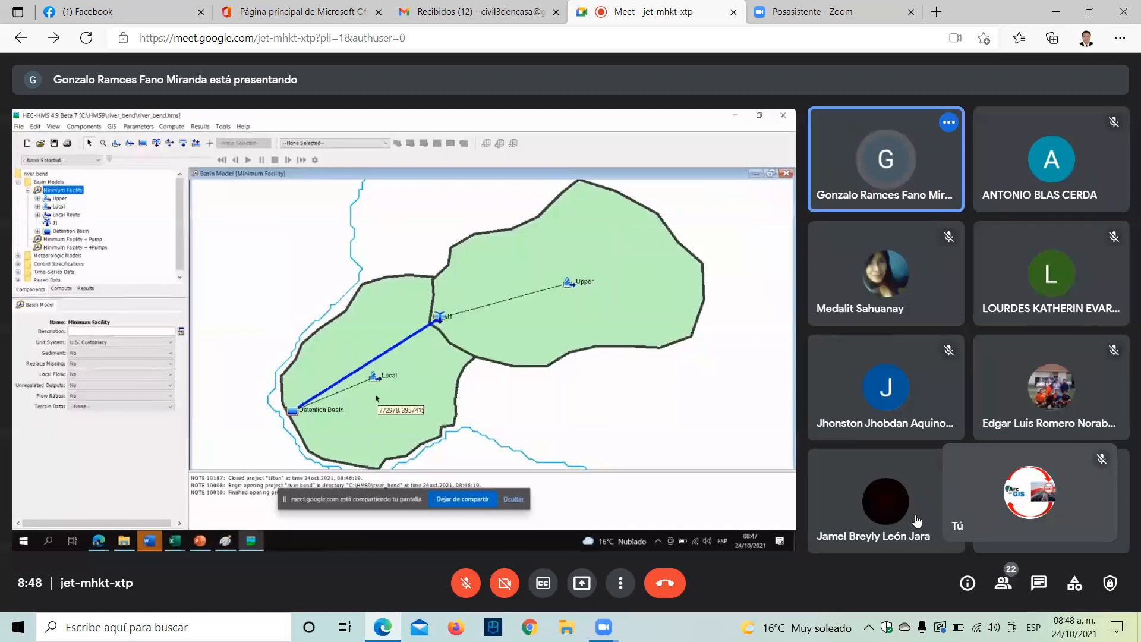
click(998, 585)
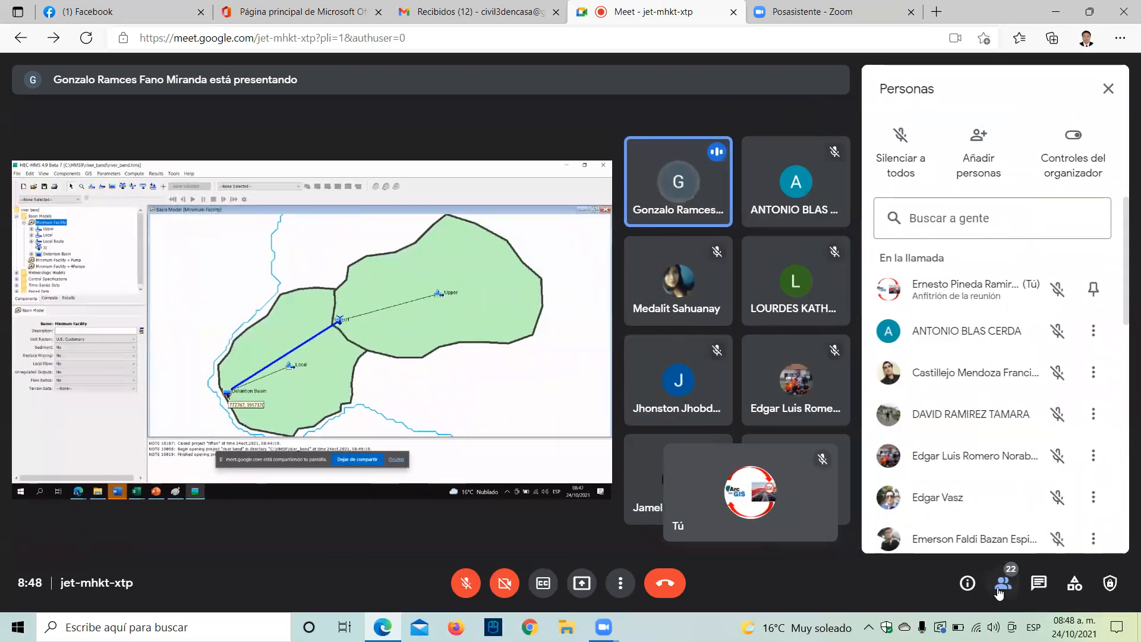
click(1000, 588)
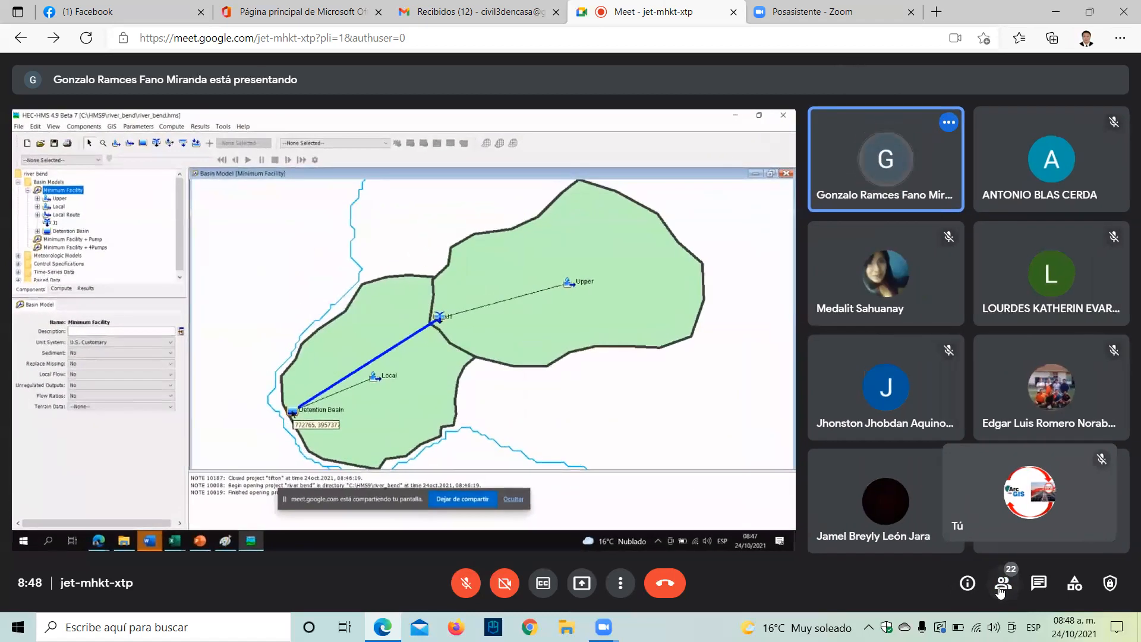
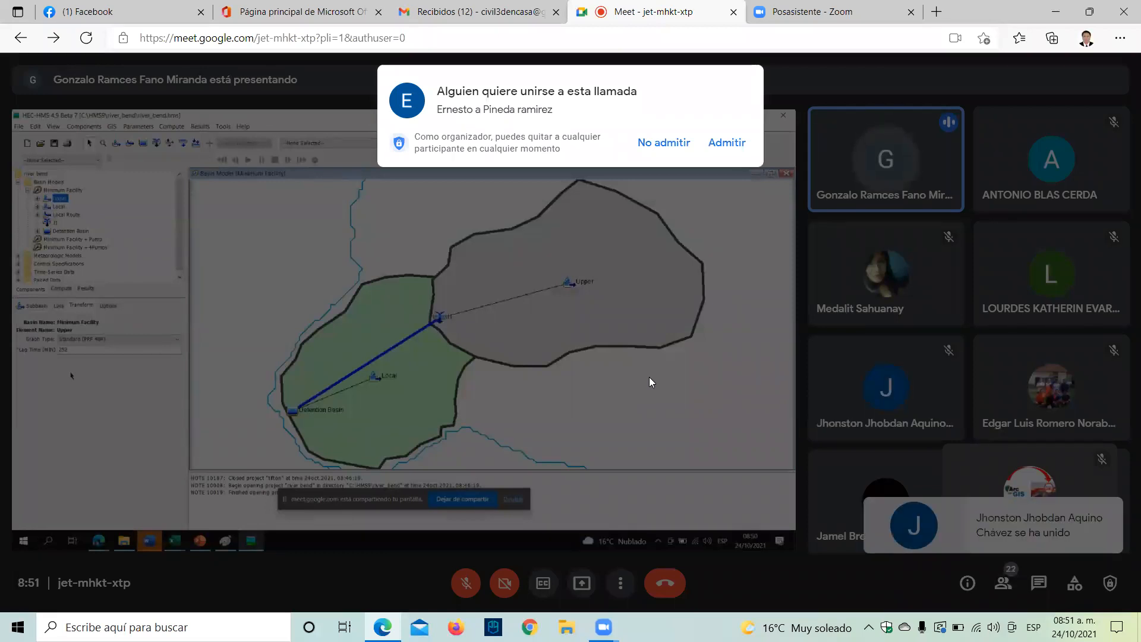
- Admit two more people requesting to join and display the meeting in full screen
click(738, 154)
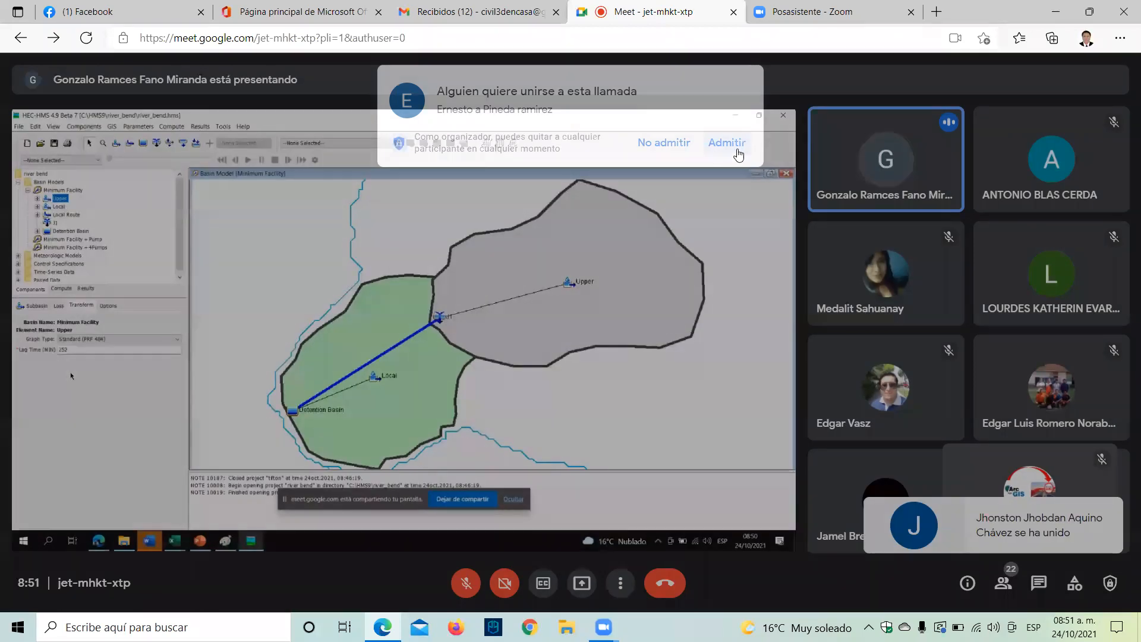
mouse_move(845, 119)
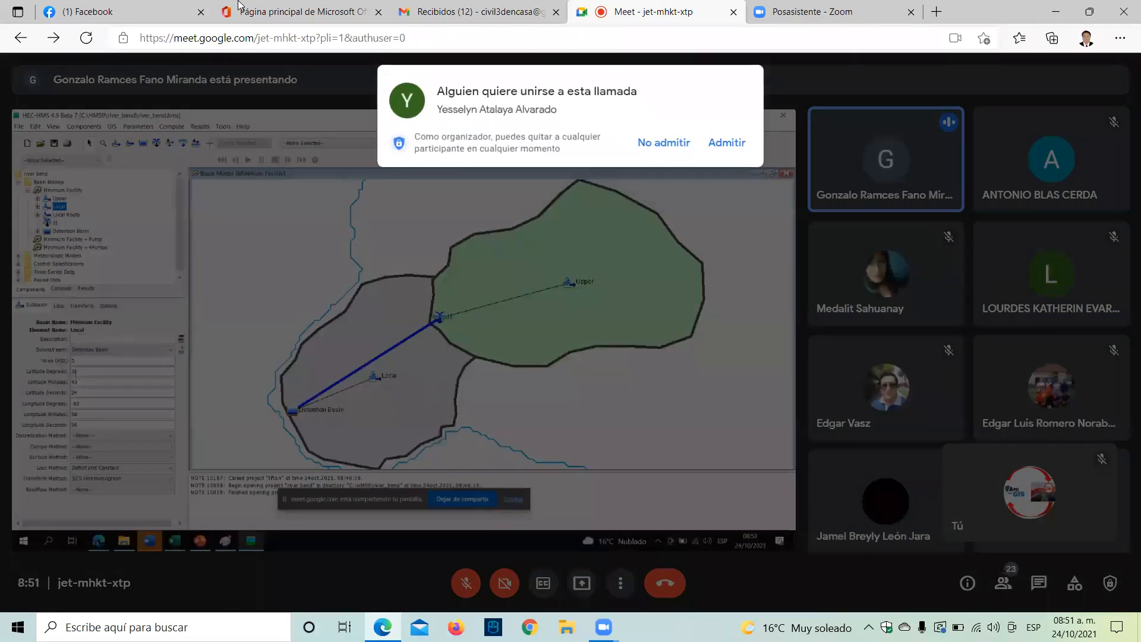
click(715, 154)
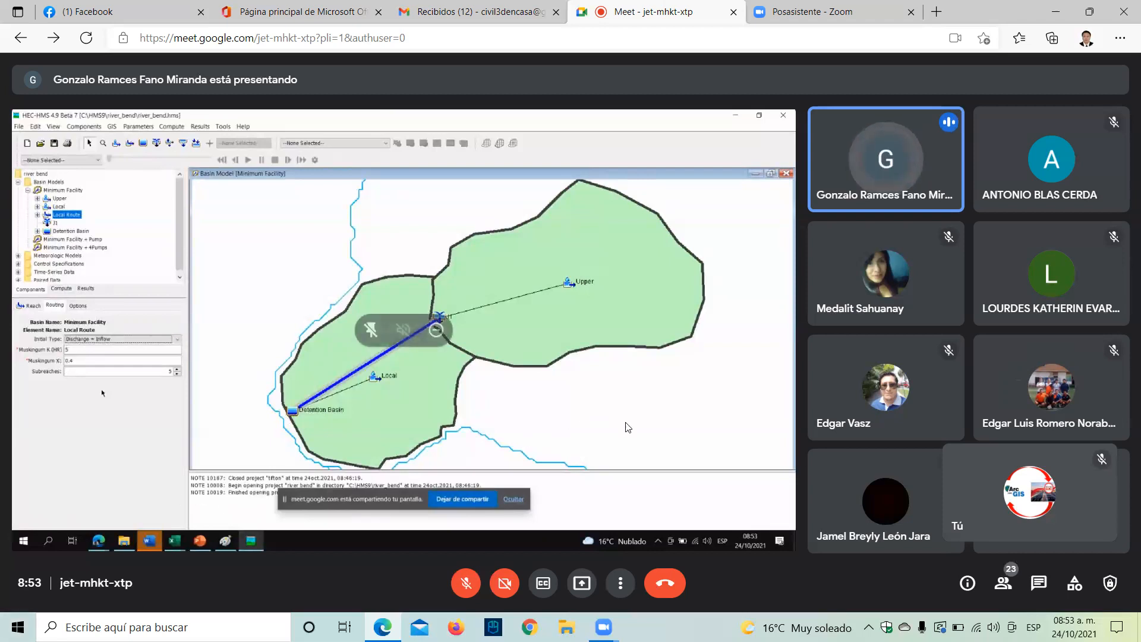
click(620, 584)
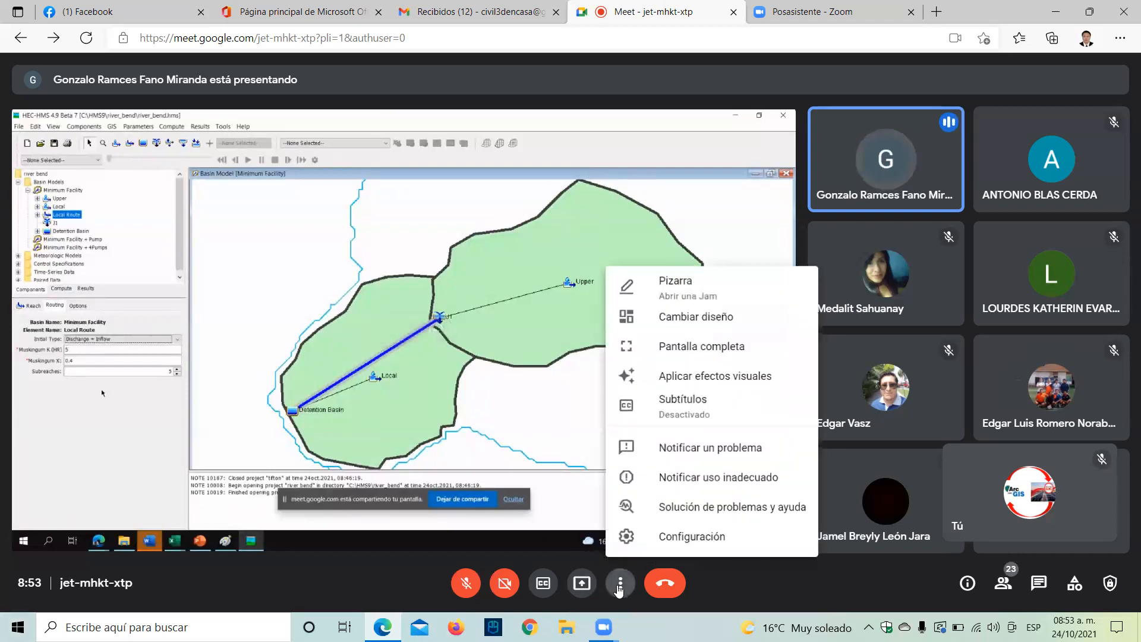
click(670, 349)
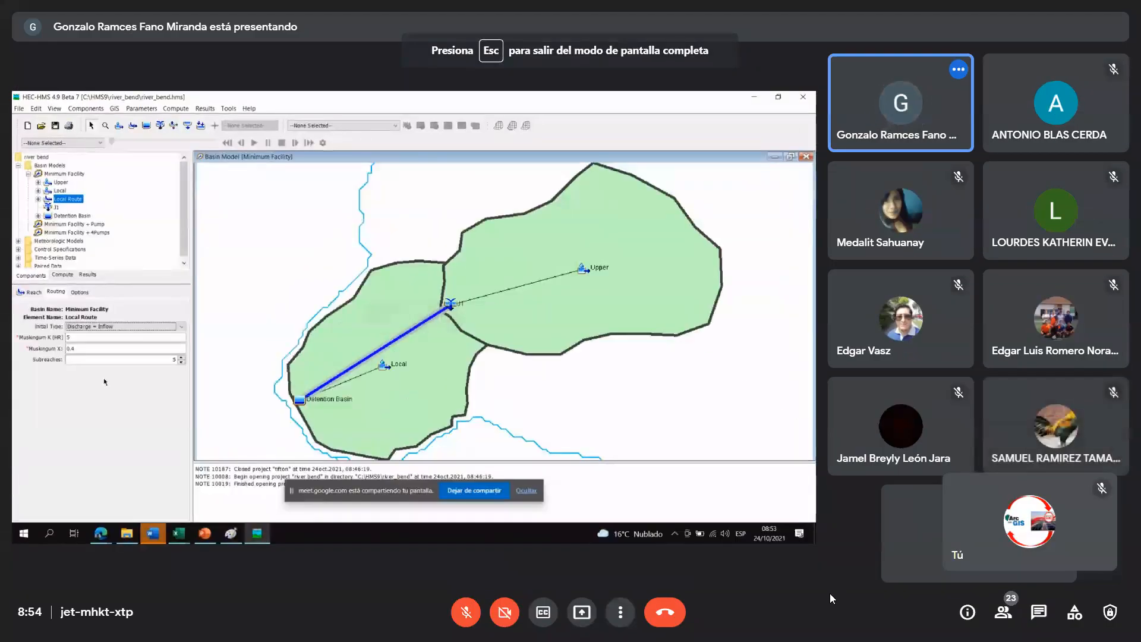
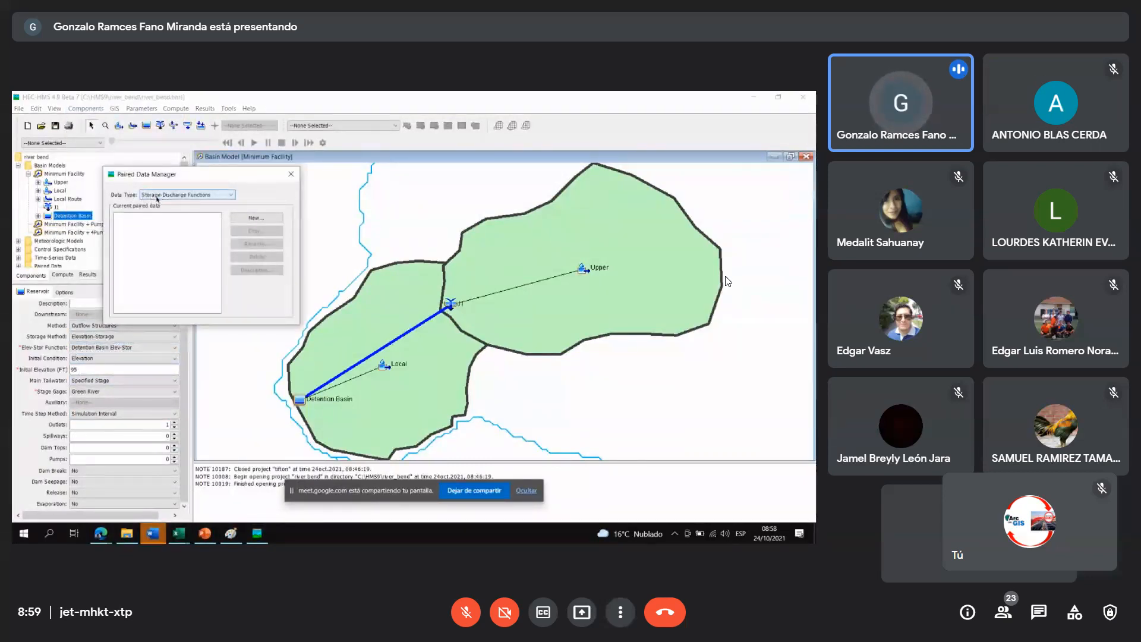
- List the Elevation-Storage Functions in the Paired Data Manager and view the graph of Detention Basin Elev-Stor
click(234, 196)
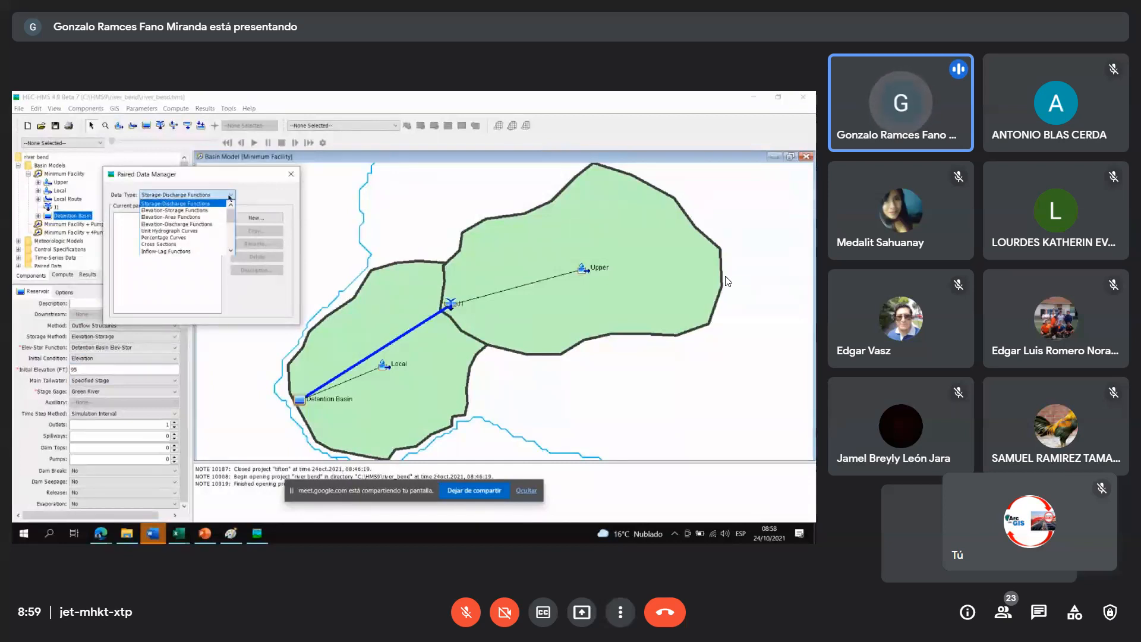
click(203, 211)
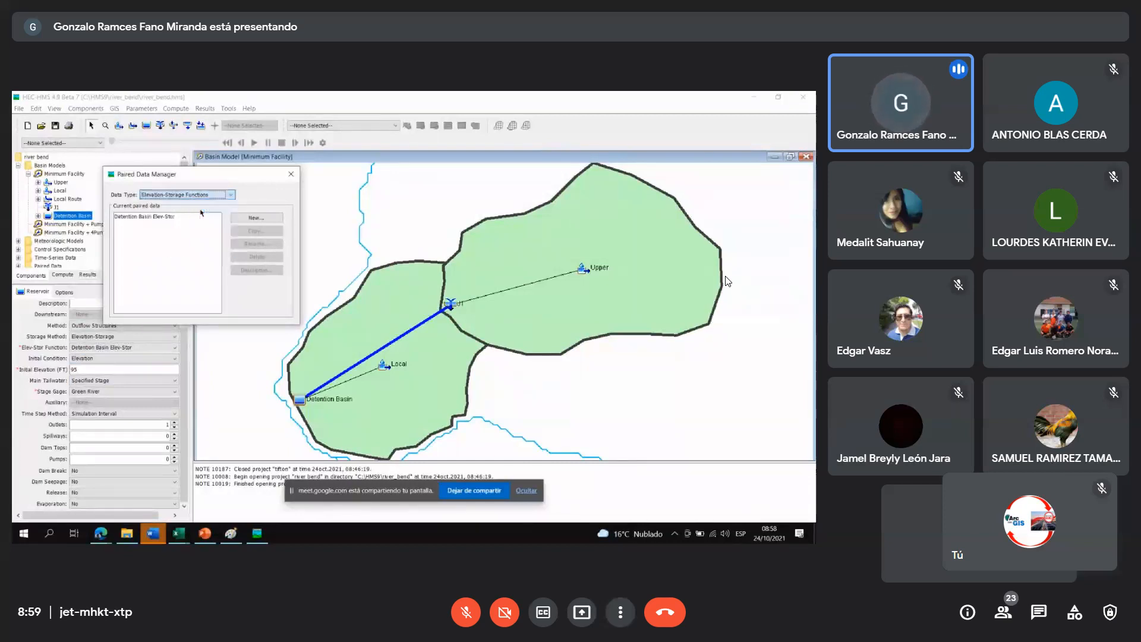
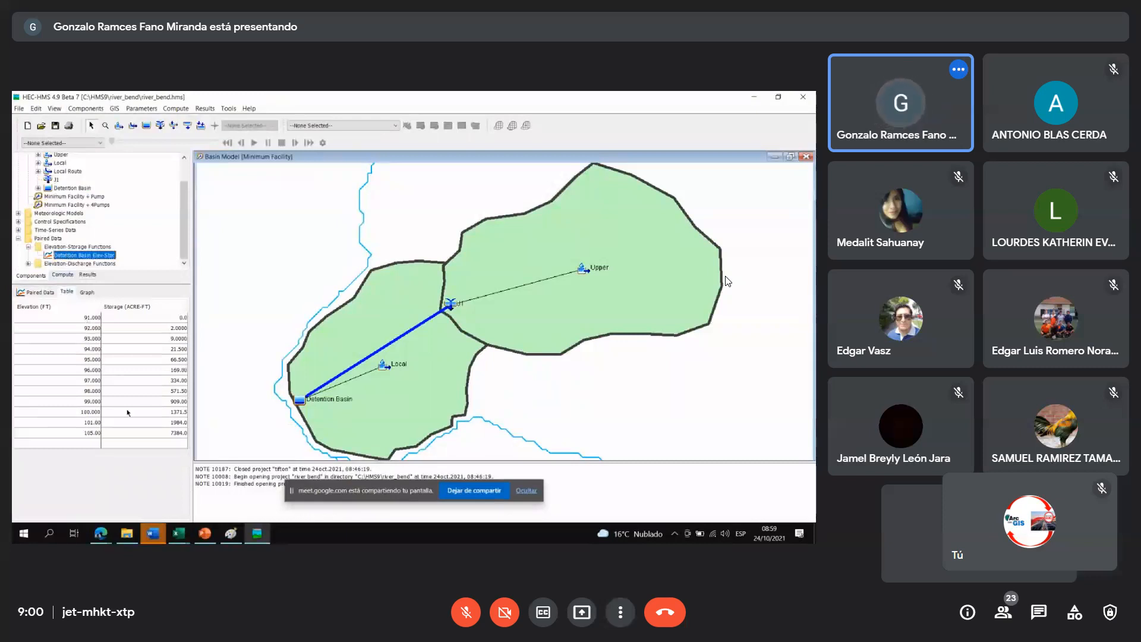
click(86, 292)
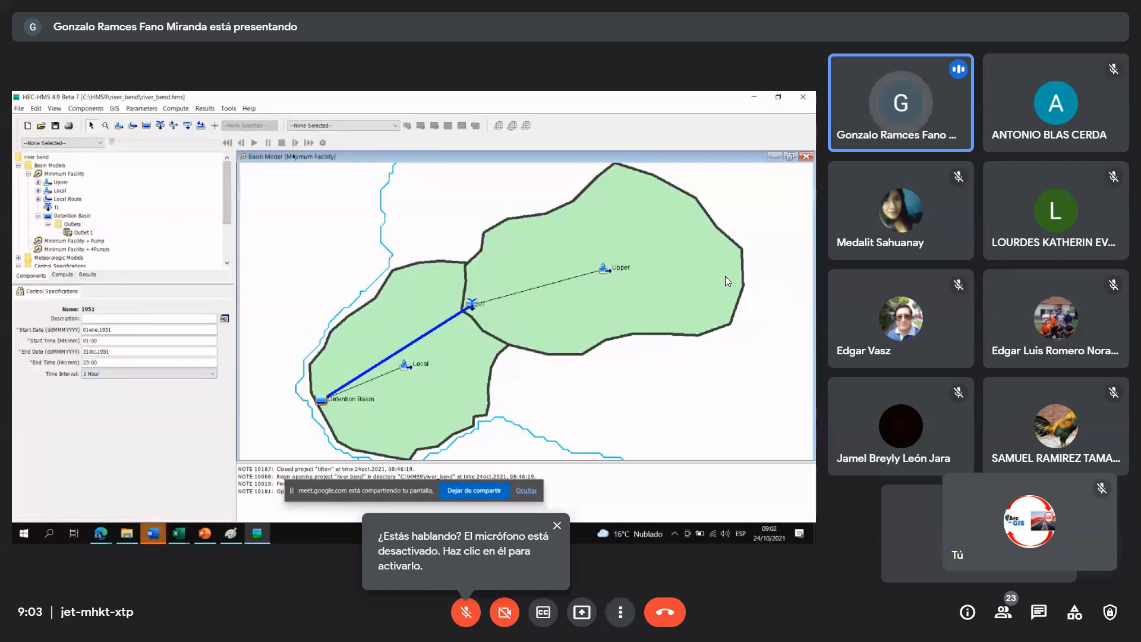
- Review the existing simulation runs in the Simulation Run Manager and close it
click(174, 111)
mouse_move(186, 127)
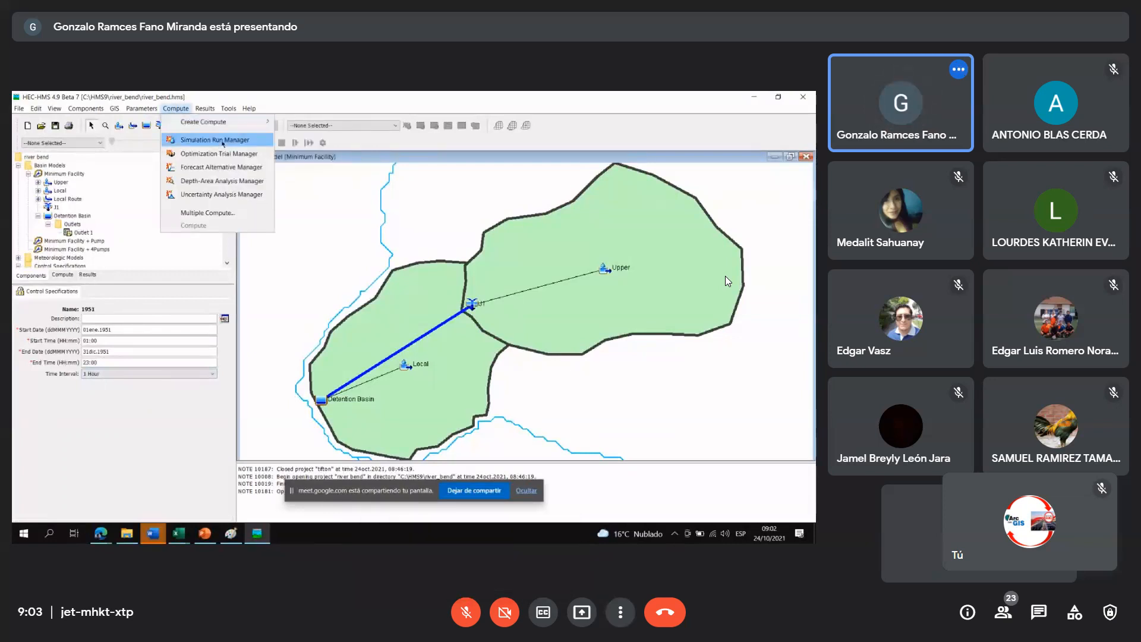
click(247, 145)
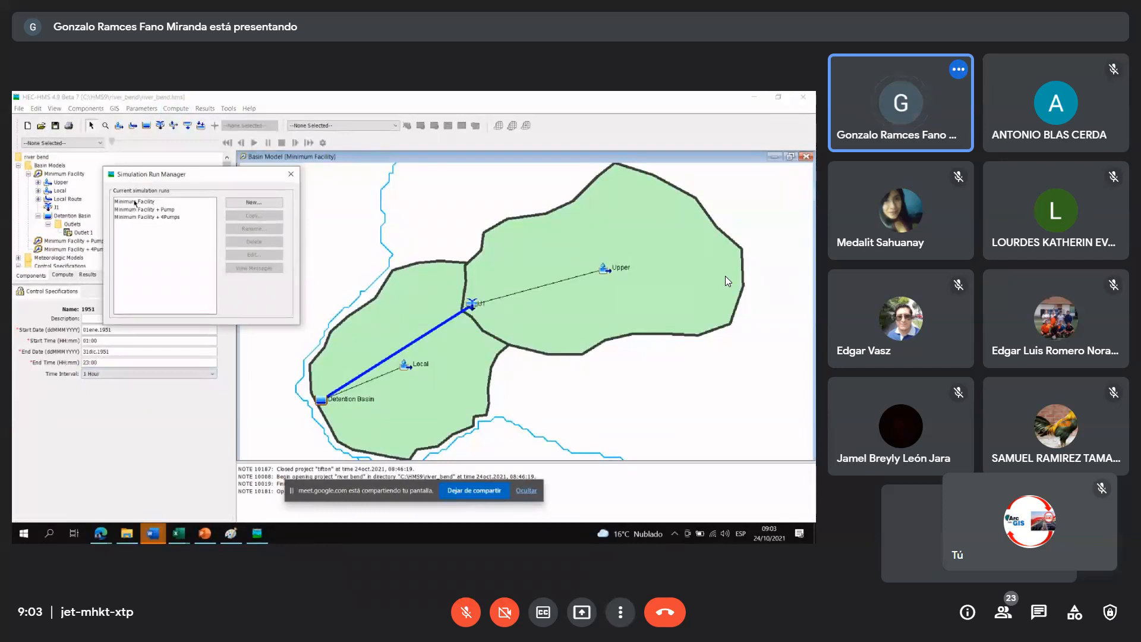
click(291, 174)
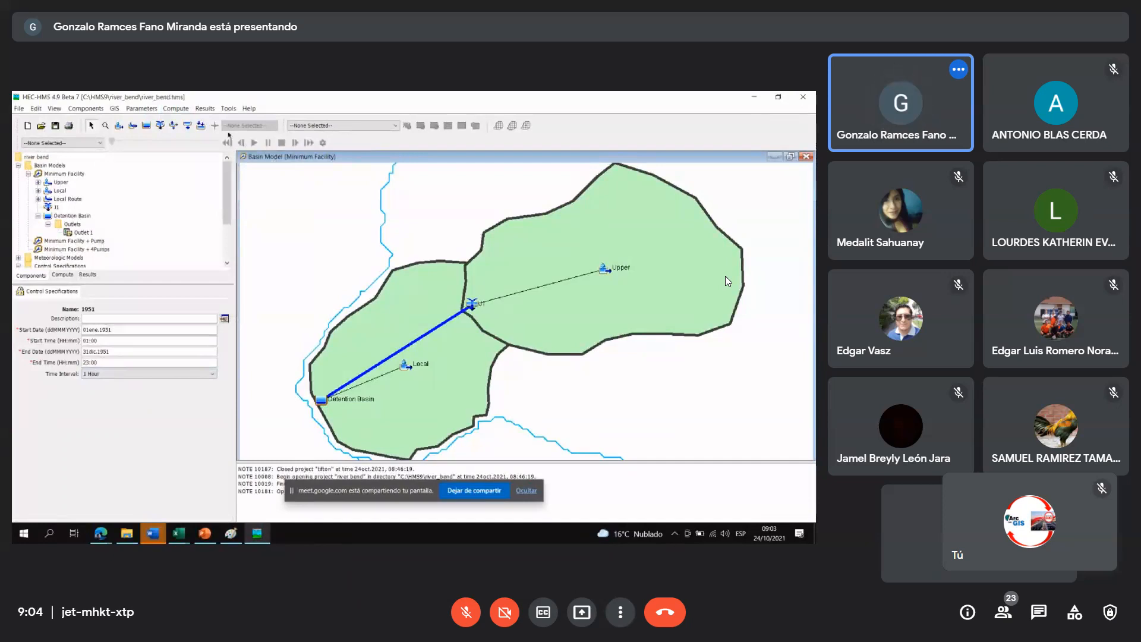
- Select the Minimum Facility simulation run and compute all its elements
click(396, 126)
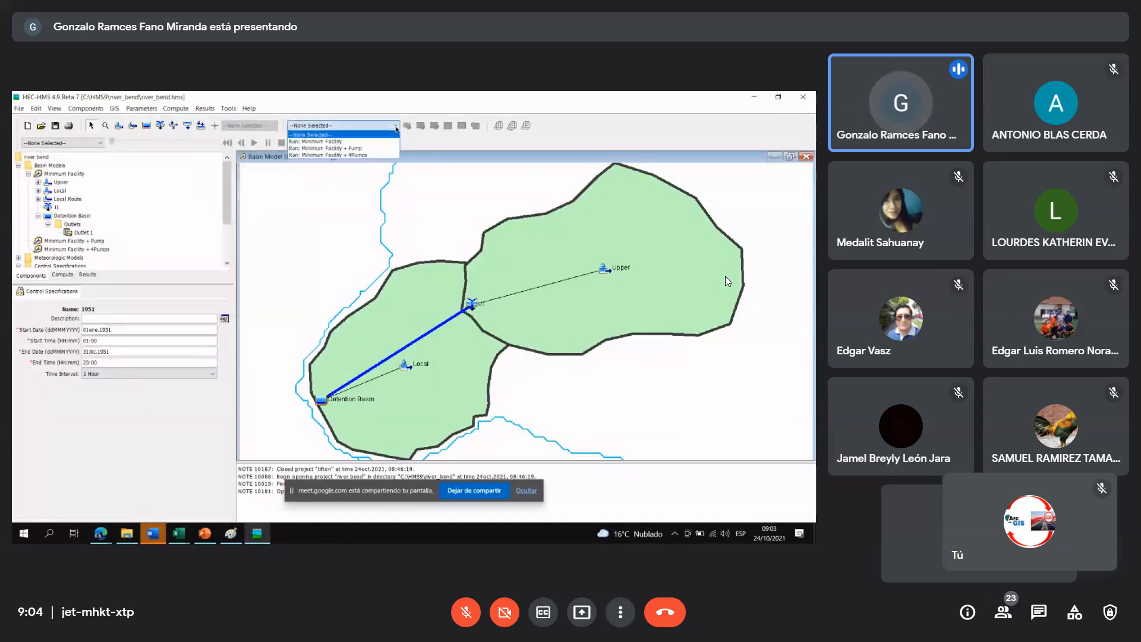
click(326, 143)
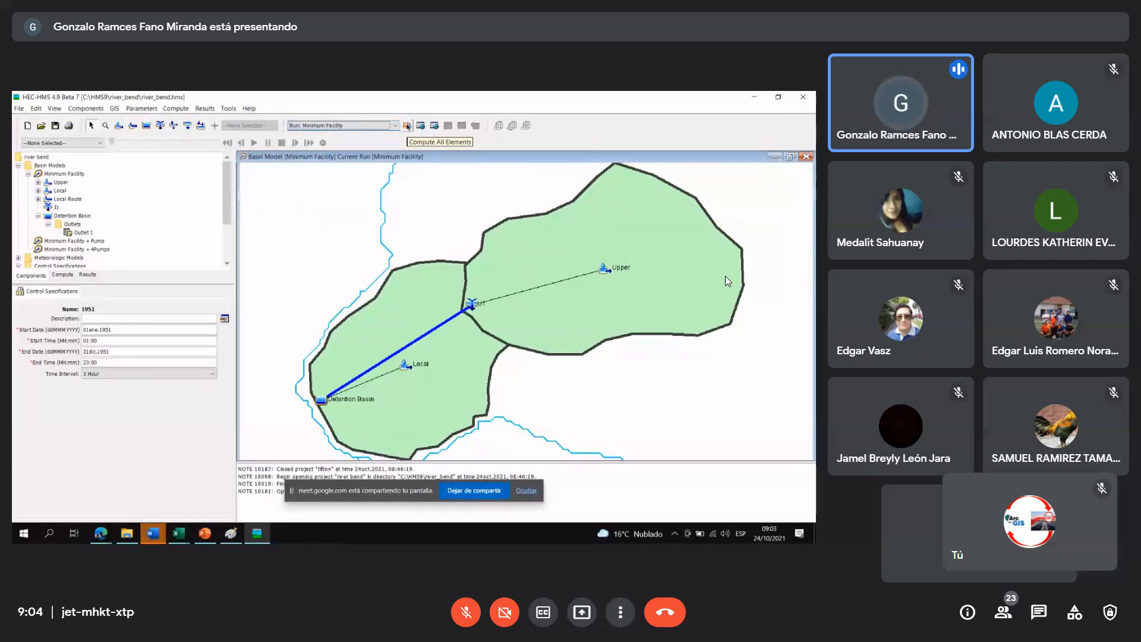
click(407, 126)
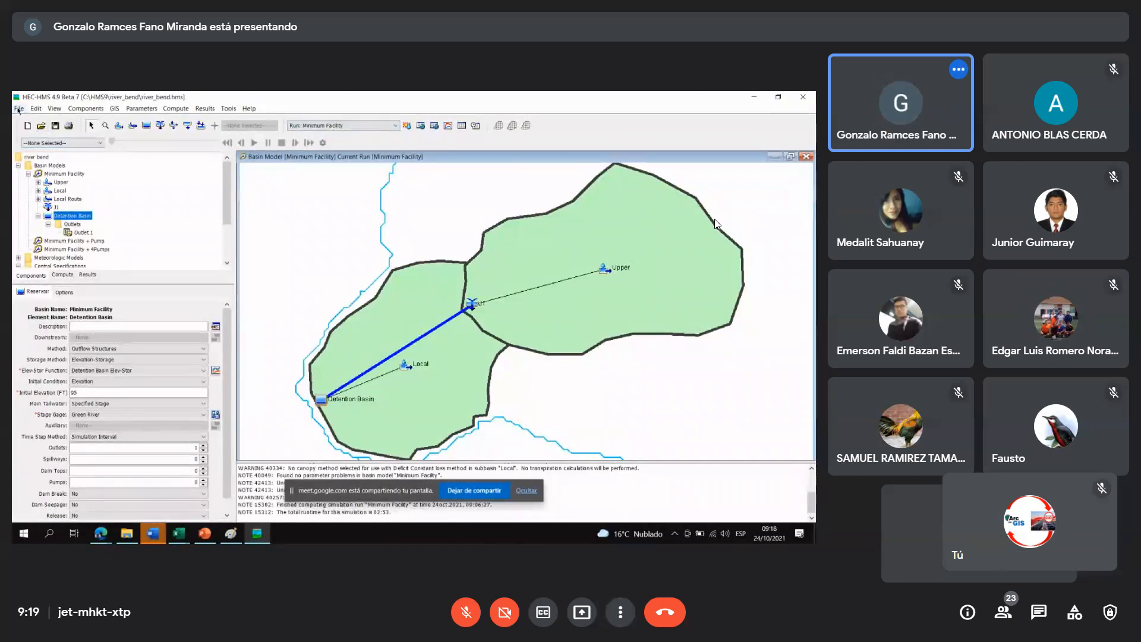
- Open the recent project reservorio and display its Minimum Facility basin model in a maximized map window
click(19, 109)
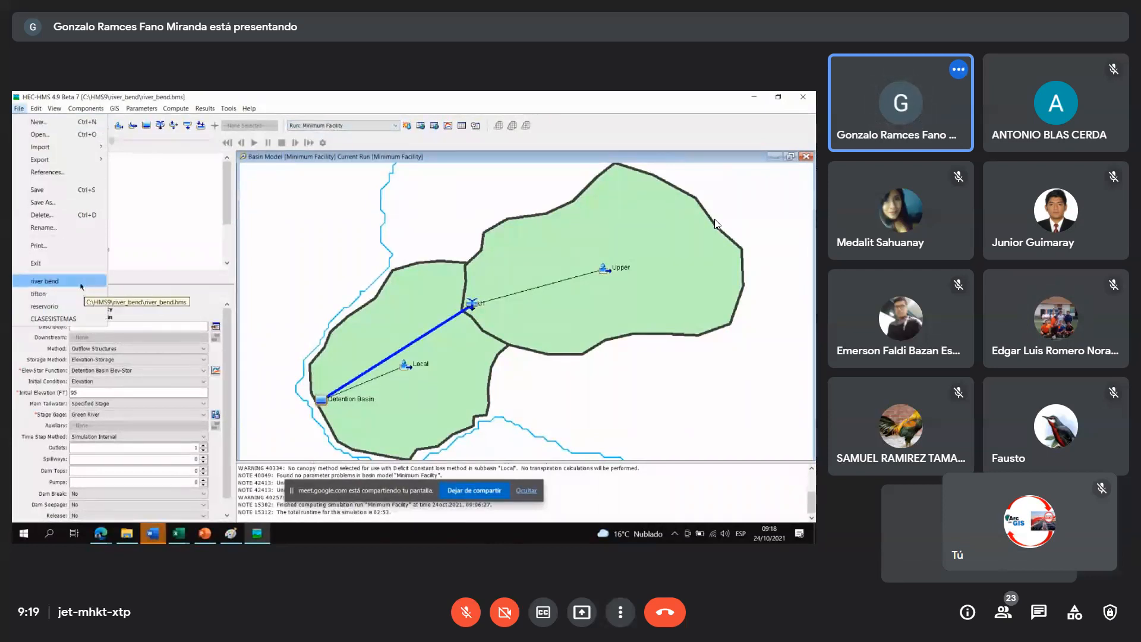
click(66, 307)
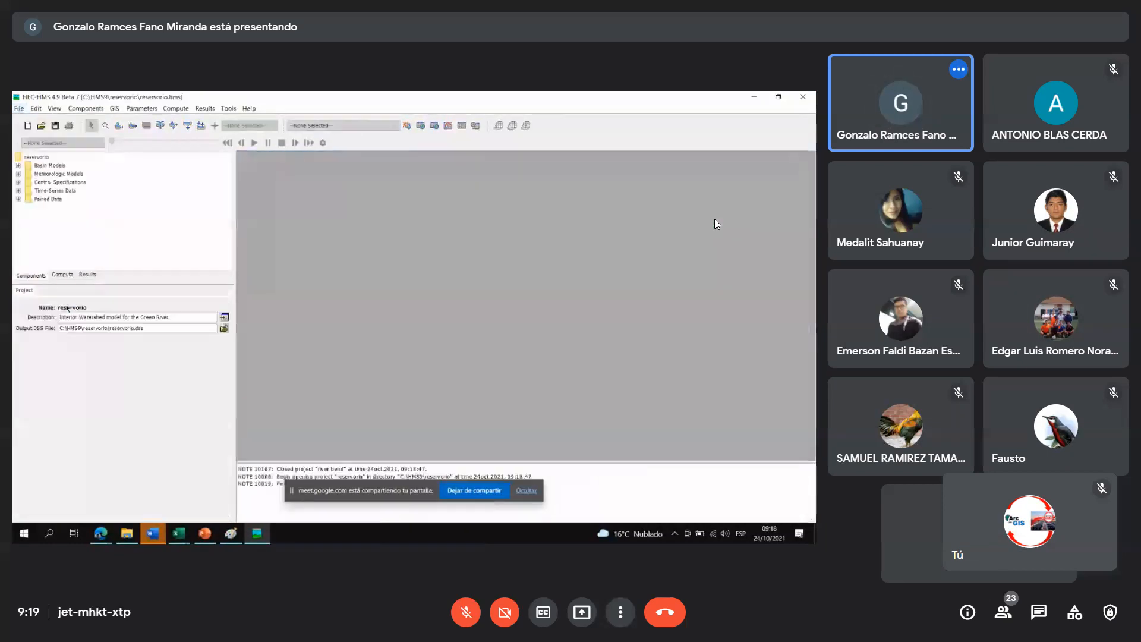
click(18, 166)
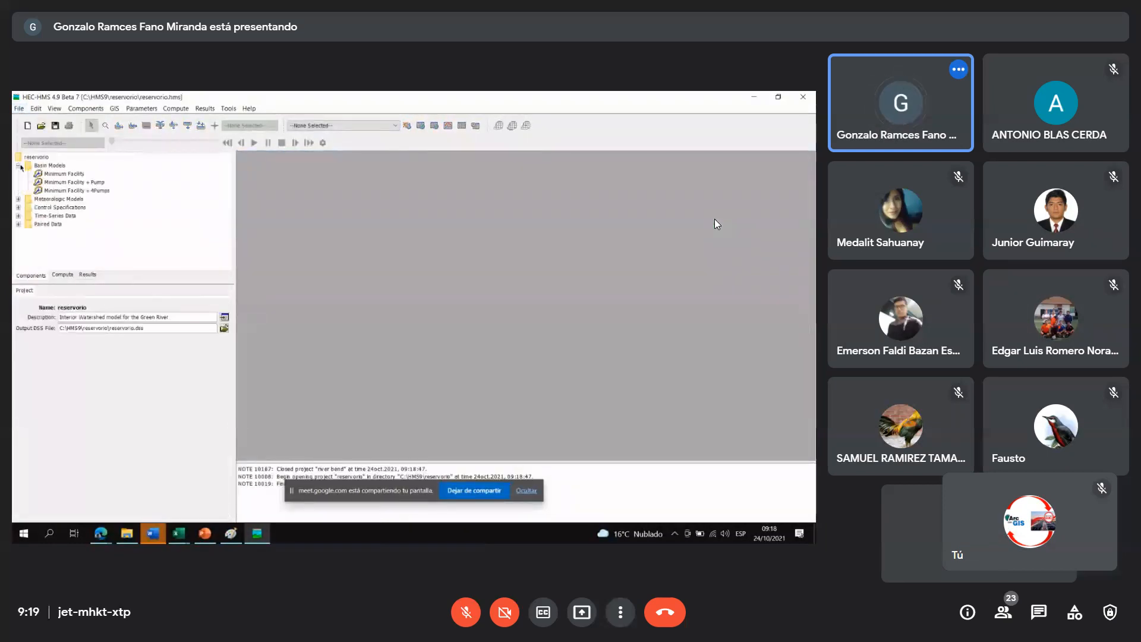
double_click(52, 174)
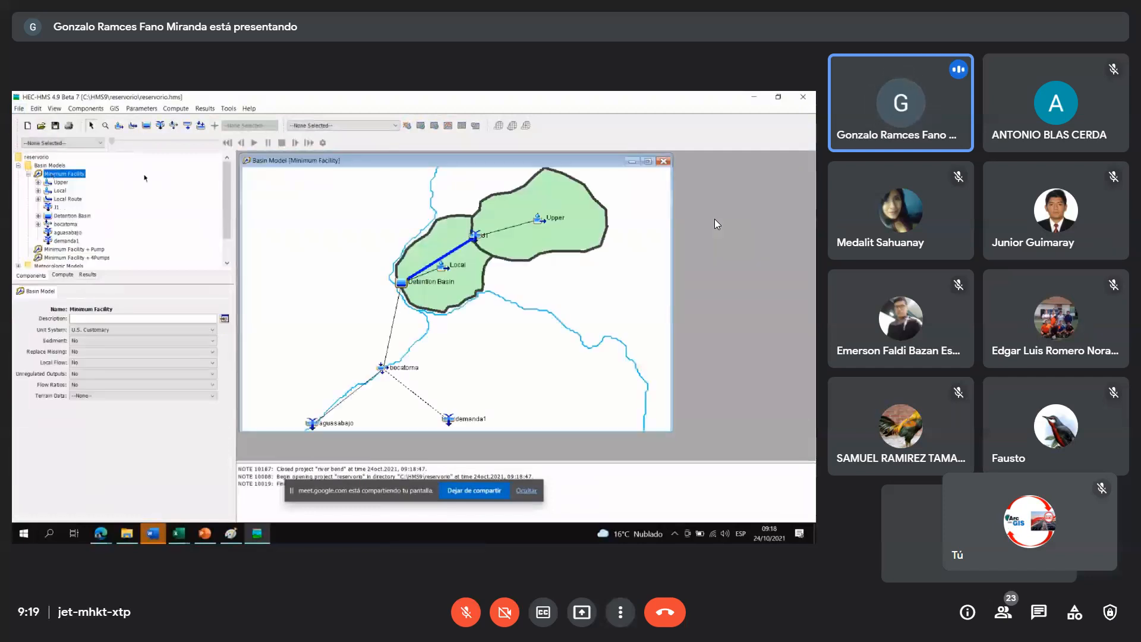
click(648, 162)
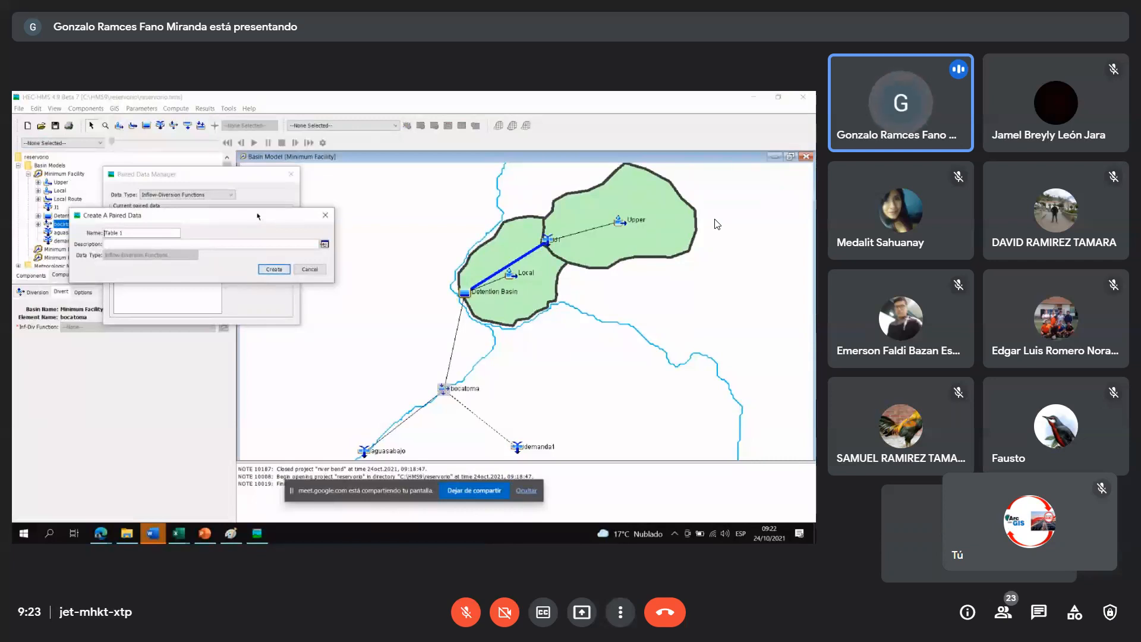
- Create the inflow-diversion function with the name bocatoma1 and close the Paired Data Manager
text(b)
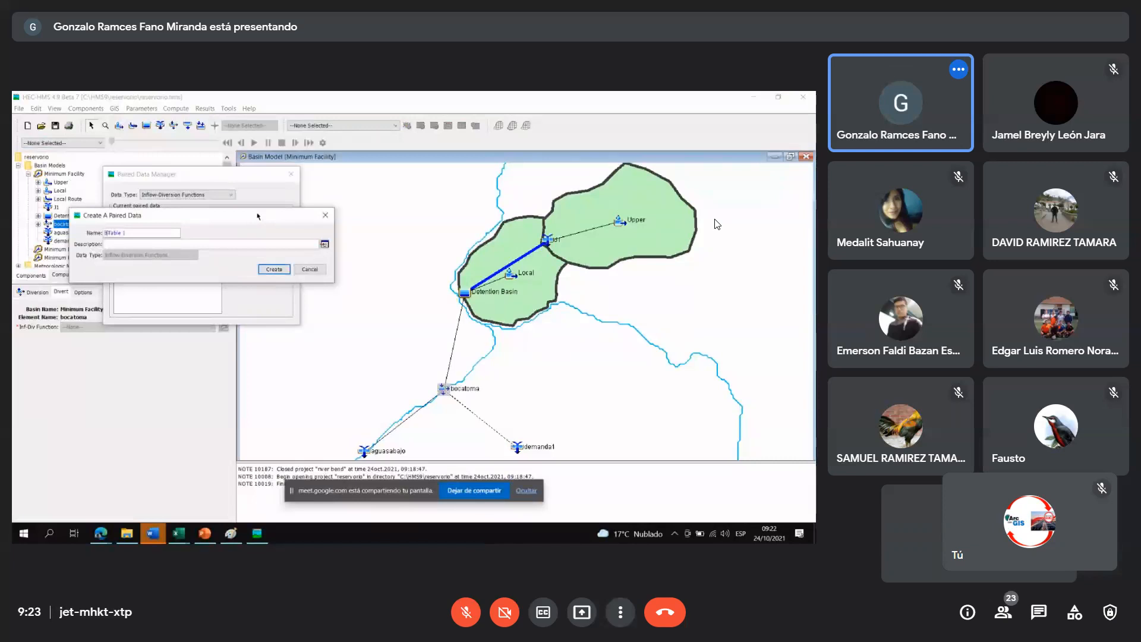
key(Delete)
key(Delete)
text(ocatoma1)
click(273, 270)
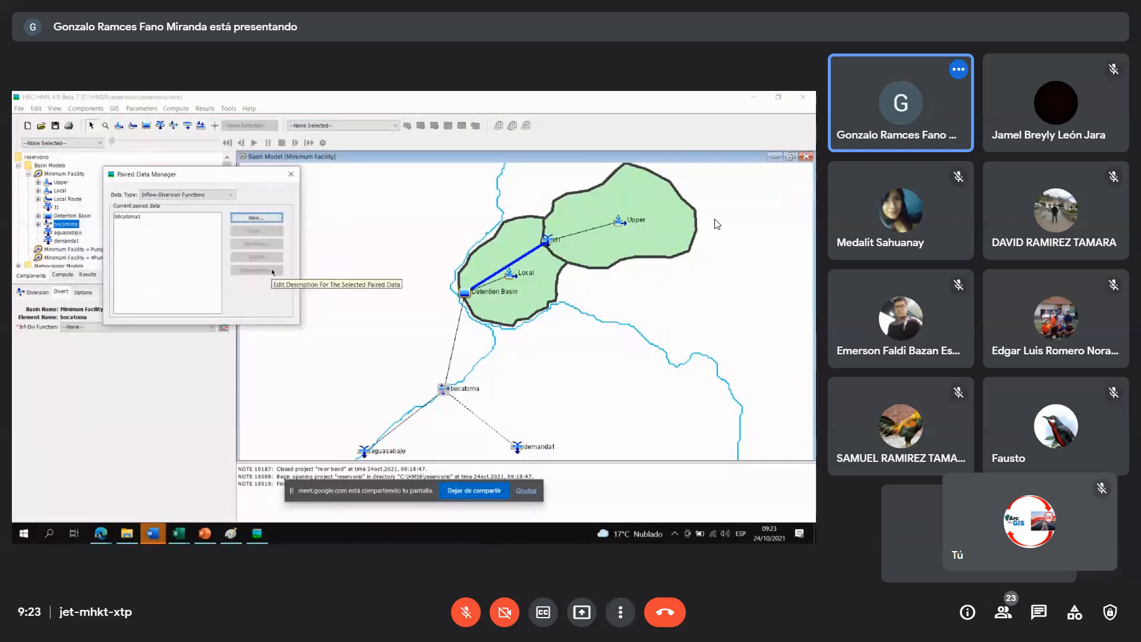
click(295, 179)
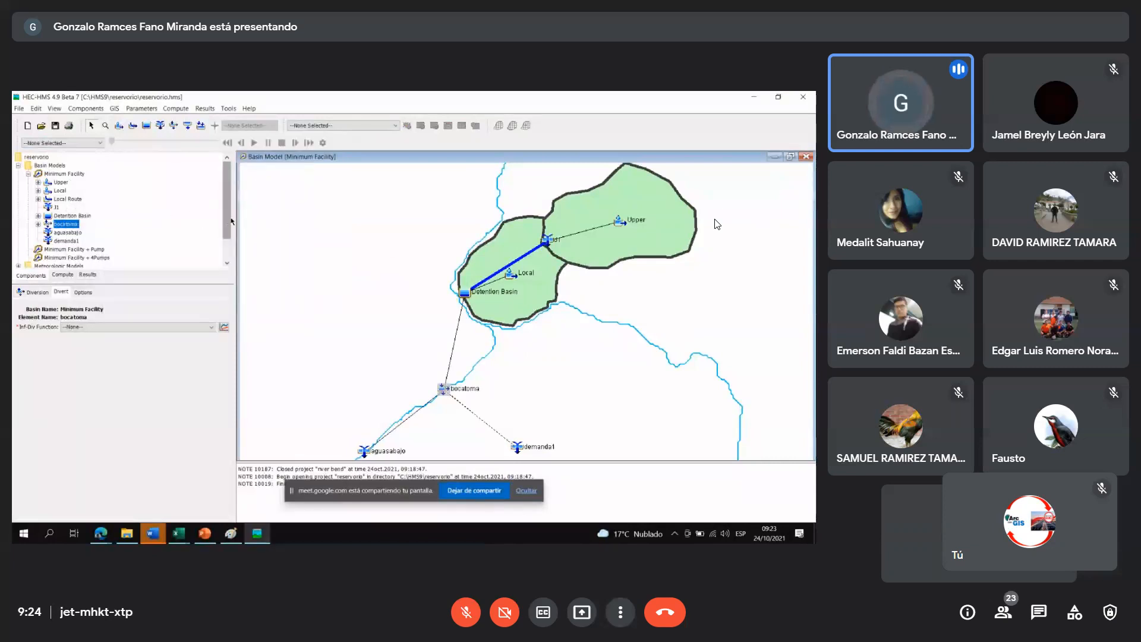
- Open the inflow and diversion table of the paired data bocatoma1 for entry
drag(228, 225, 229, 245)
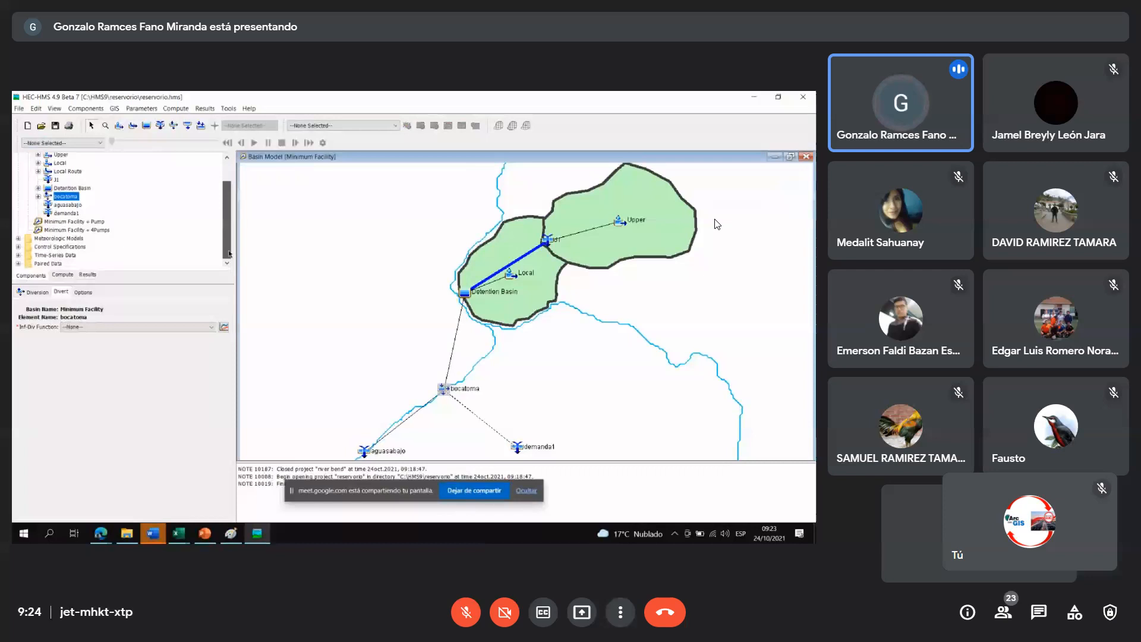
click(18, 263)
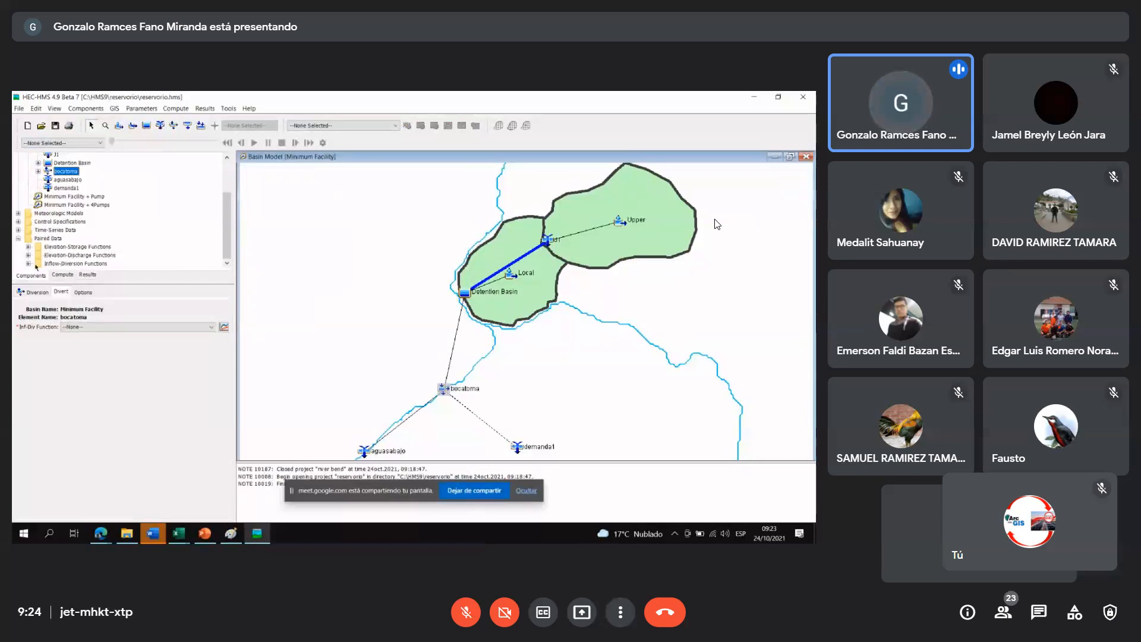
click(28, 263)
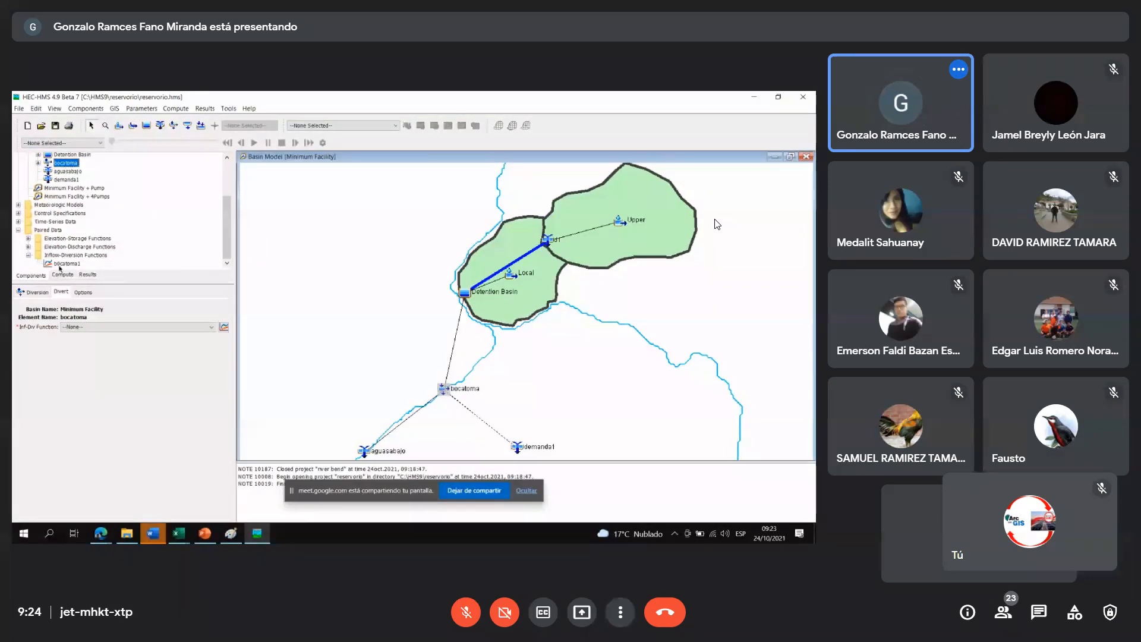
click(63, 264)
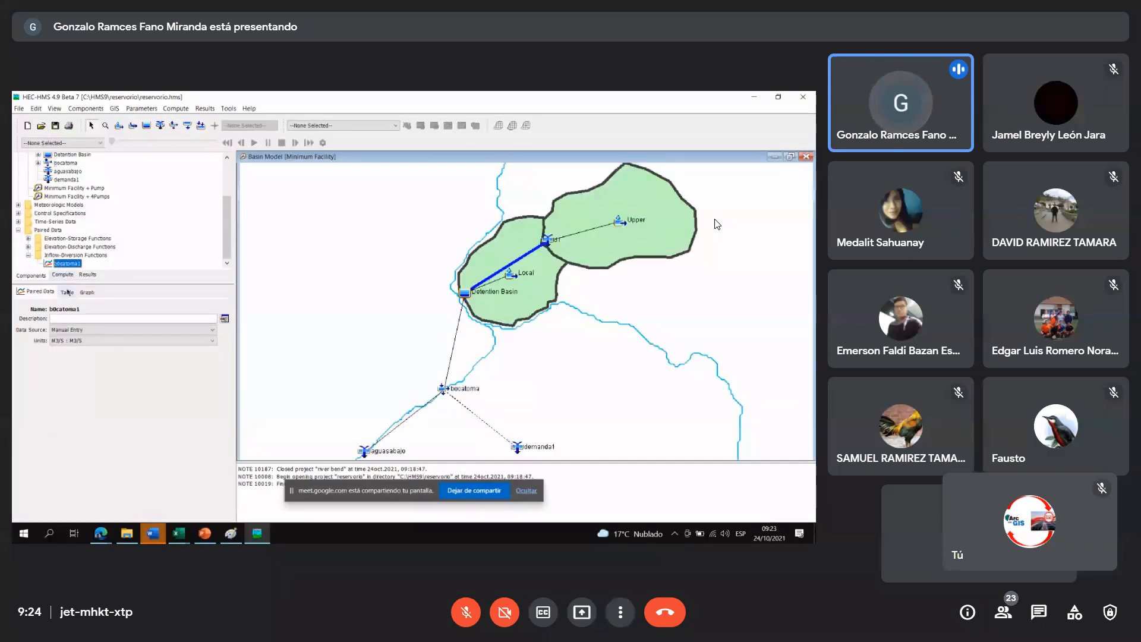
click(67, 292)
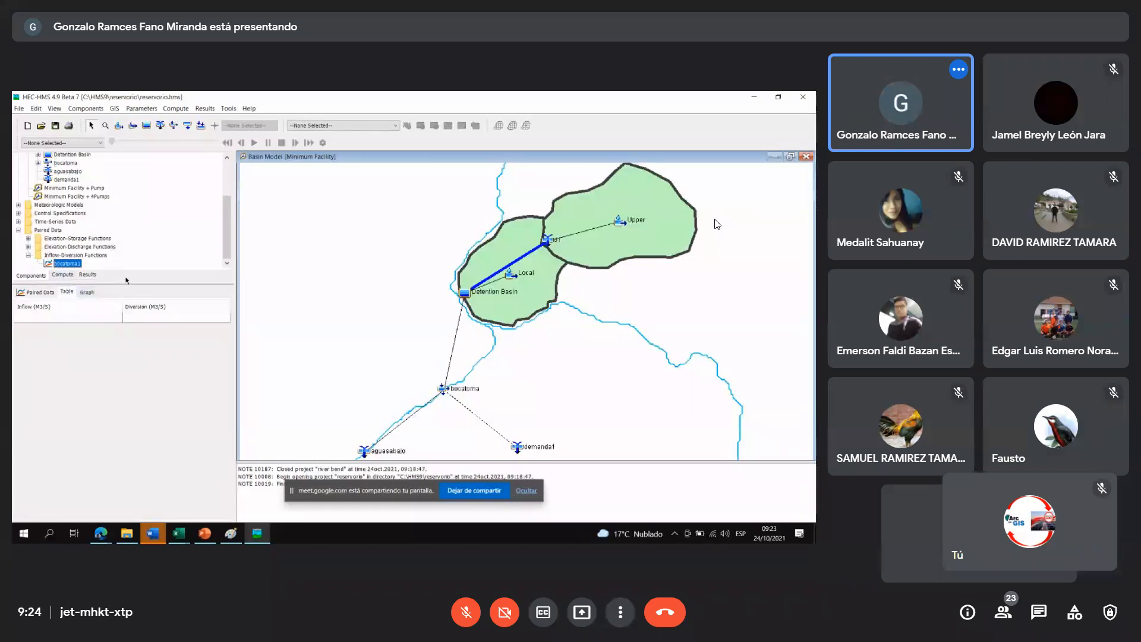
click(88, 318)
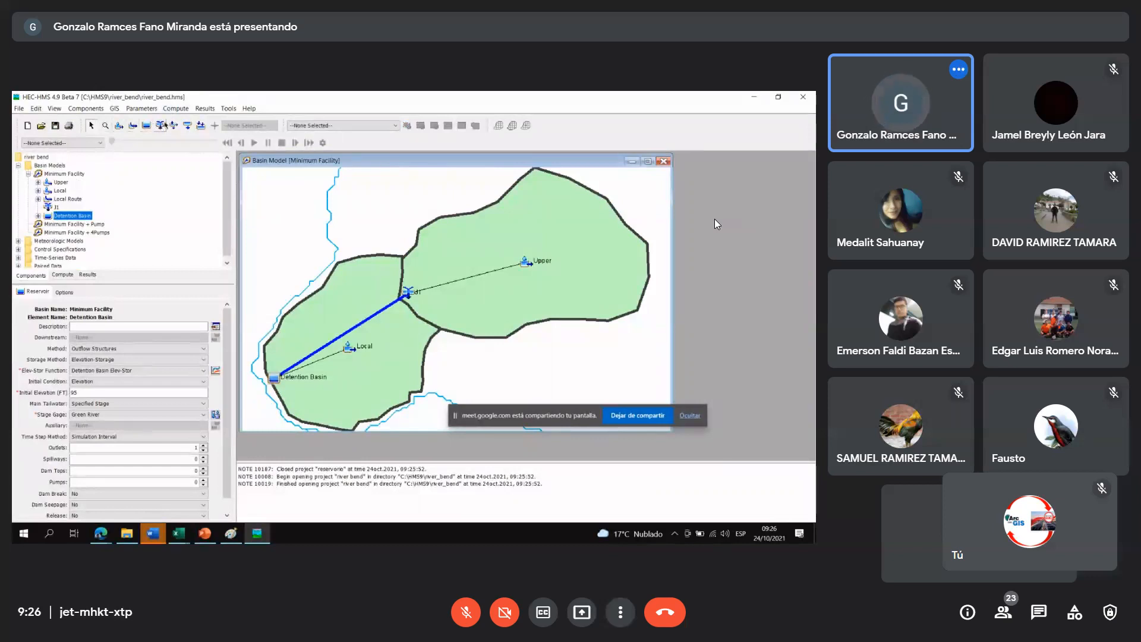
- Compute the Minimum Facility simulation run in the river bend project
click(397, 126)
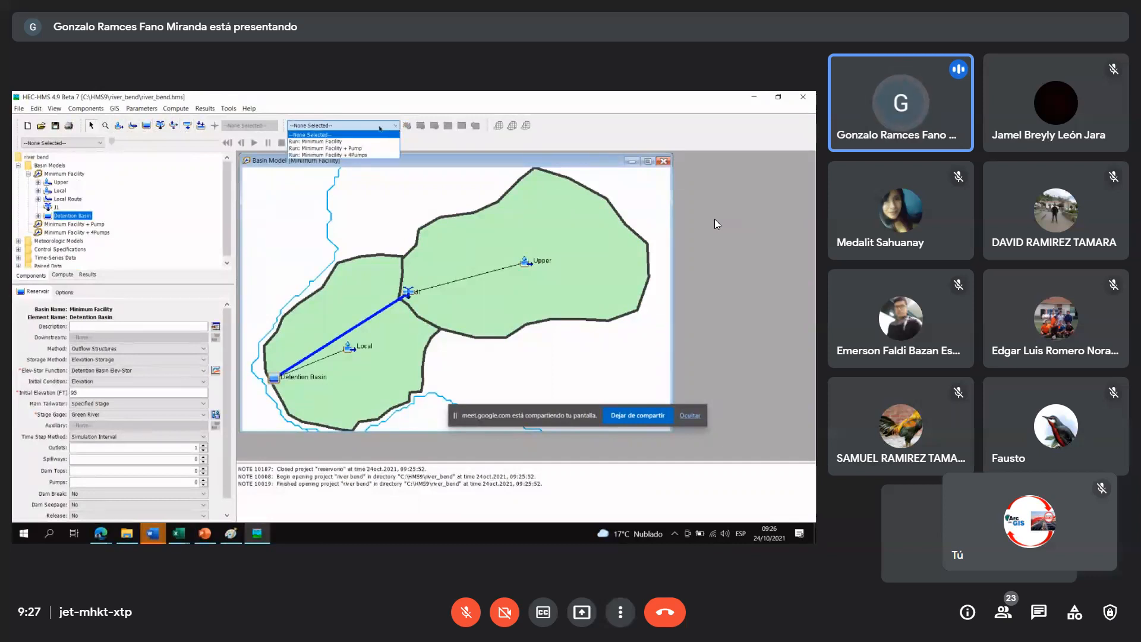
click(324, 142)
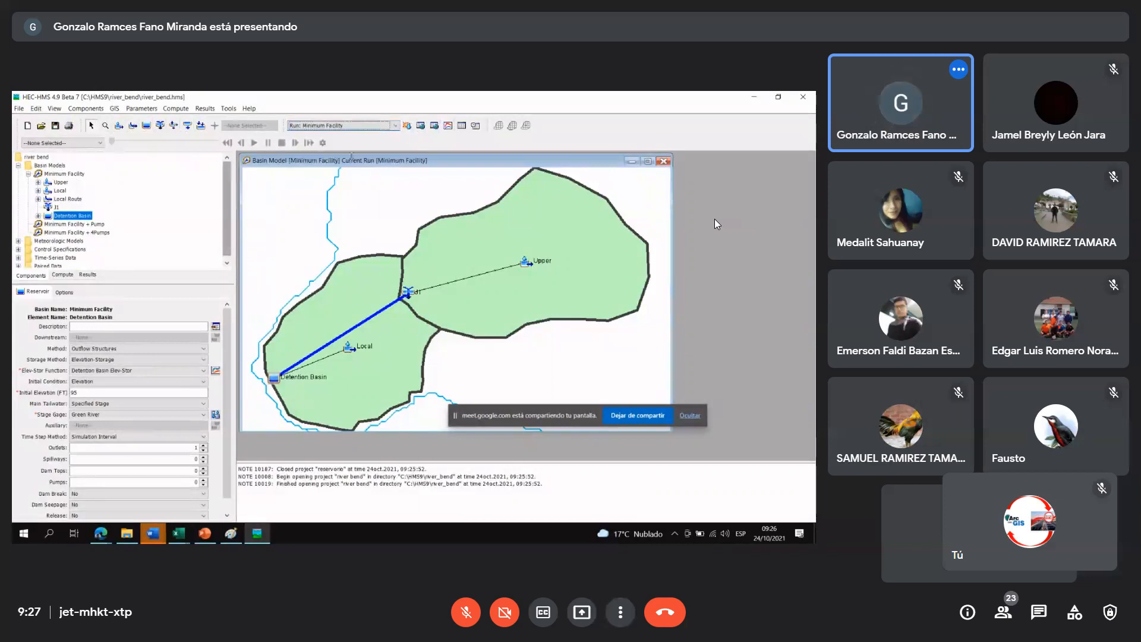
click(407, 125)
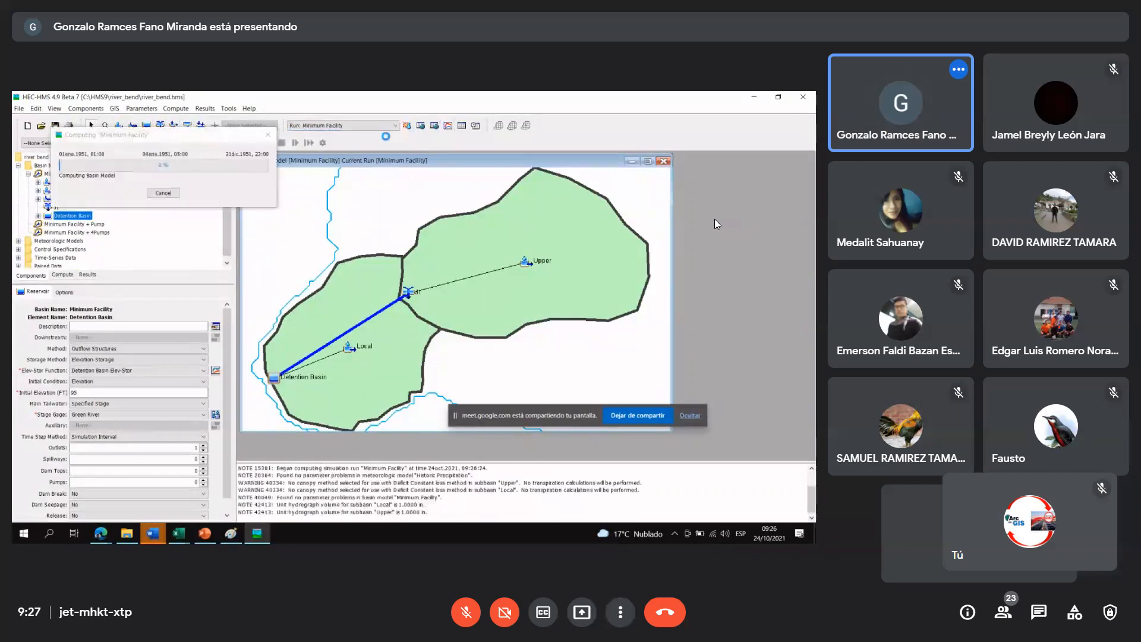
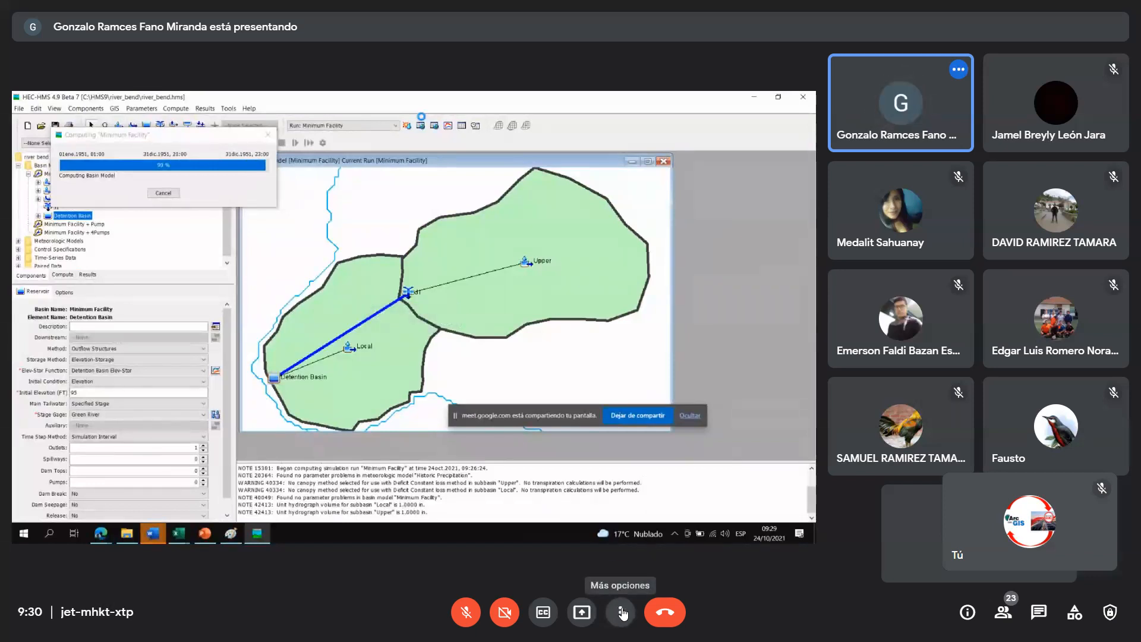
- Look through the full list of people in the call and close it again
click(1010, 618)
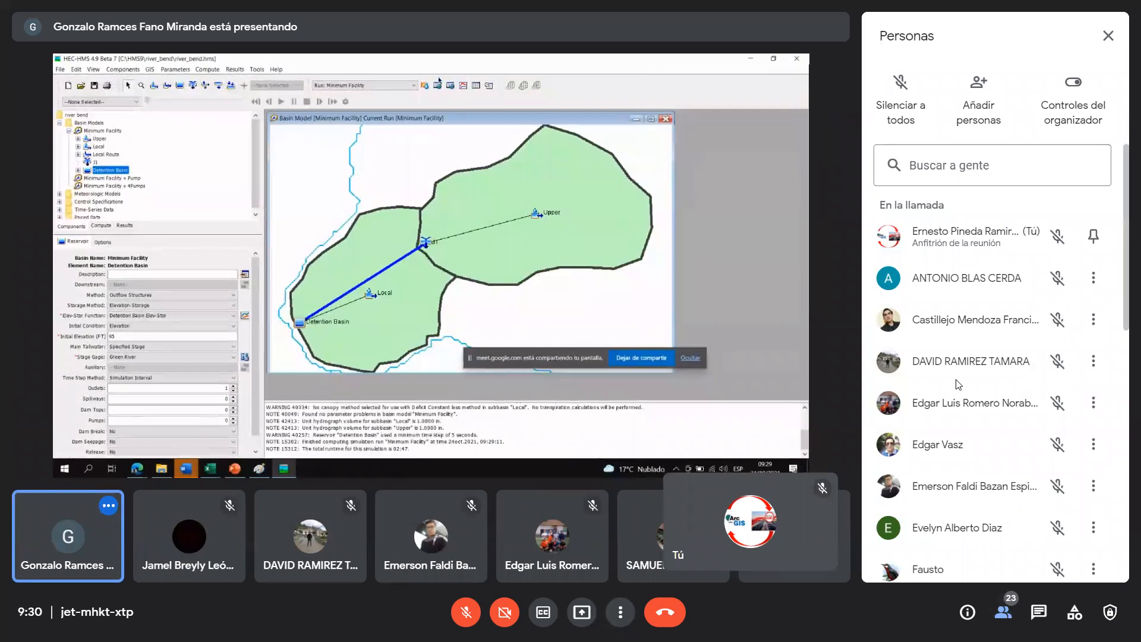
scroll(957, 381, down, 2)
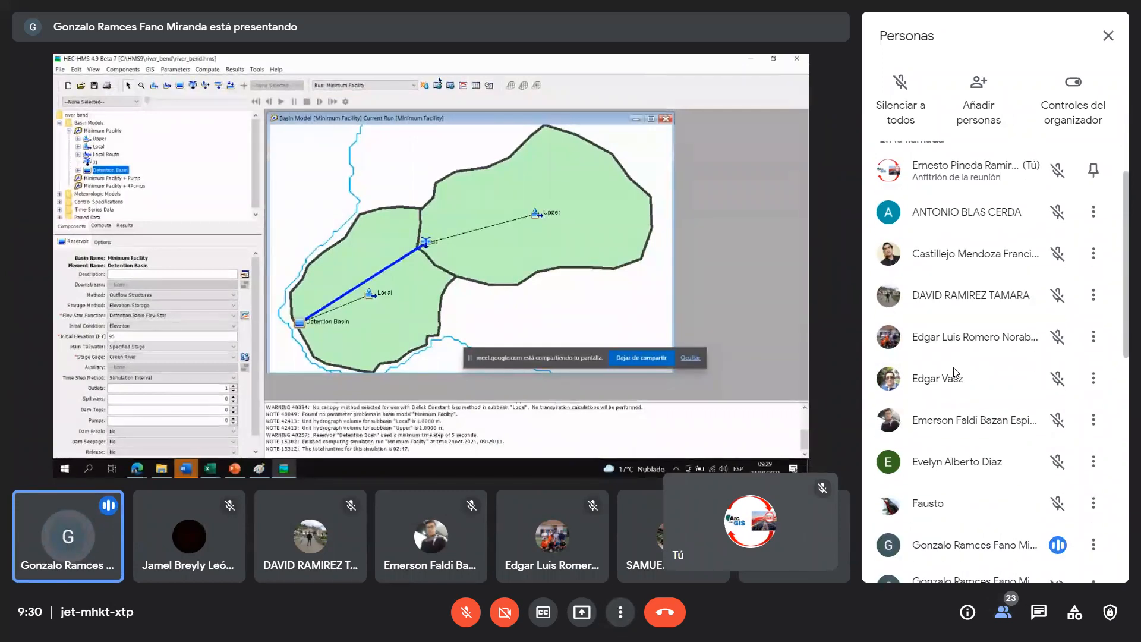
scroll(954, 374, down, 1)
scroll(954, 373, down, 1)
scroll(954, 374, down, 8)
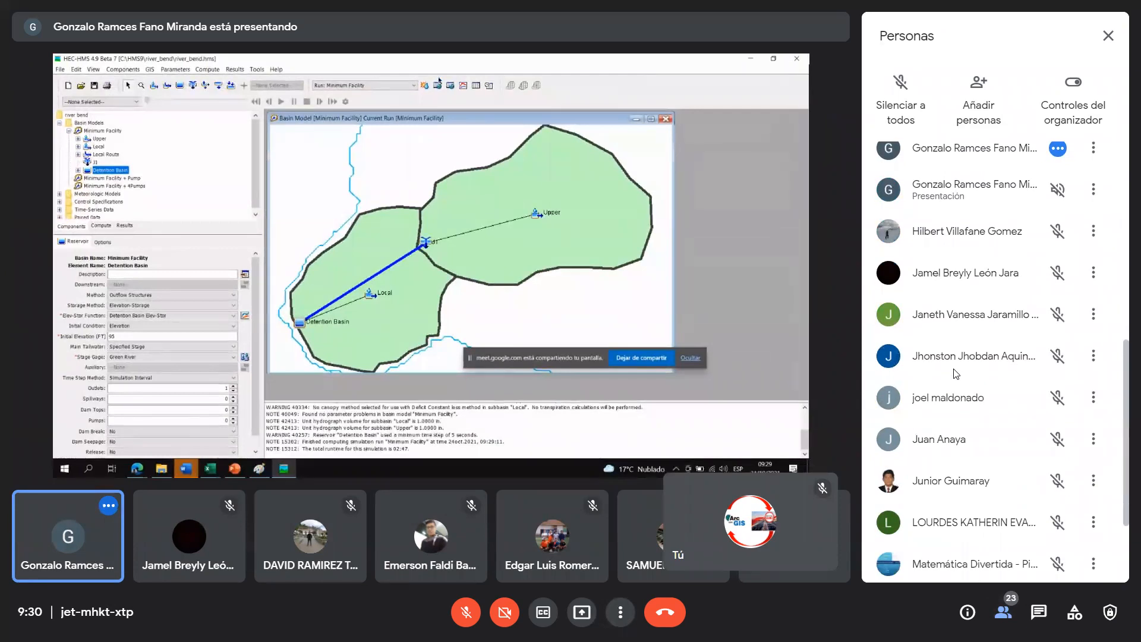
scroll(956, 373, down, 3)
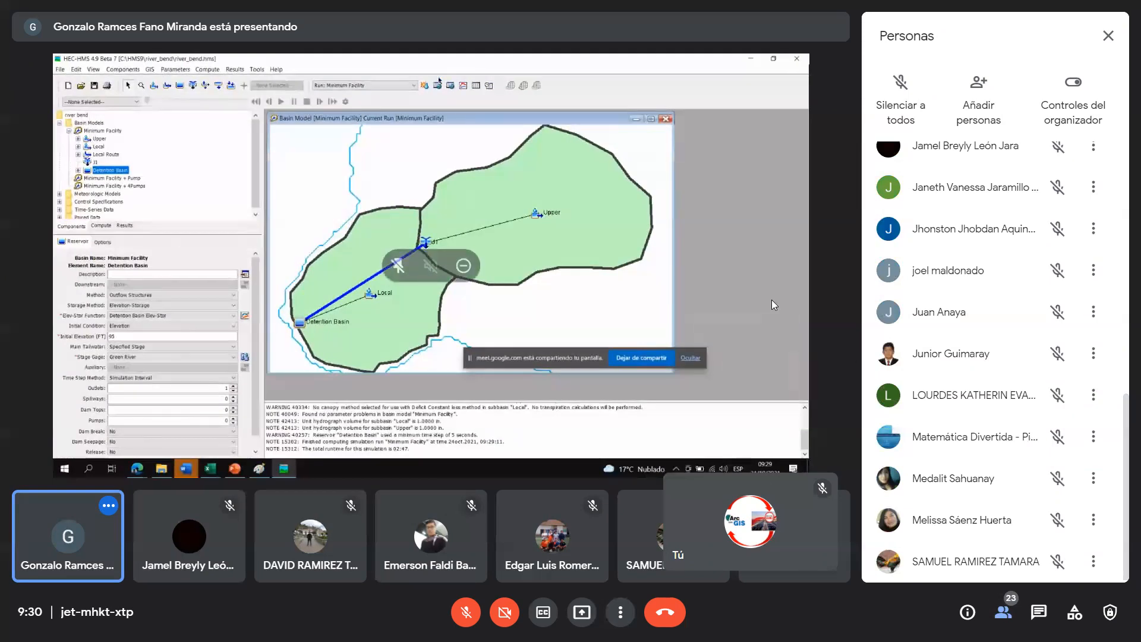
click(1002, 614)
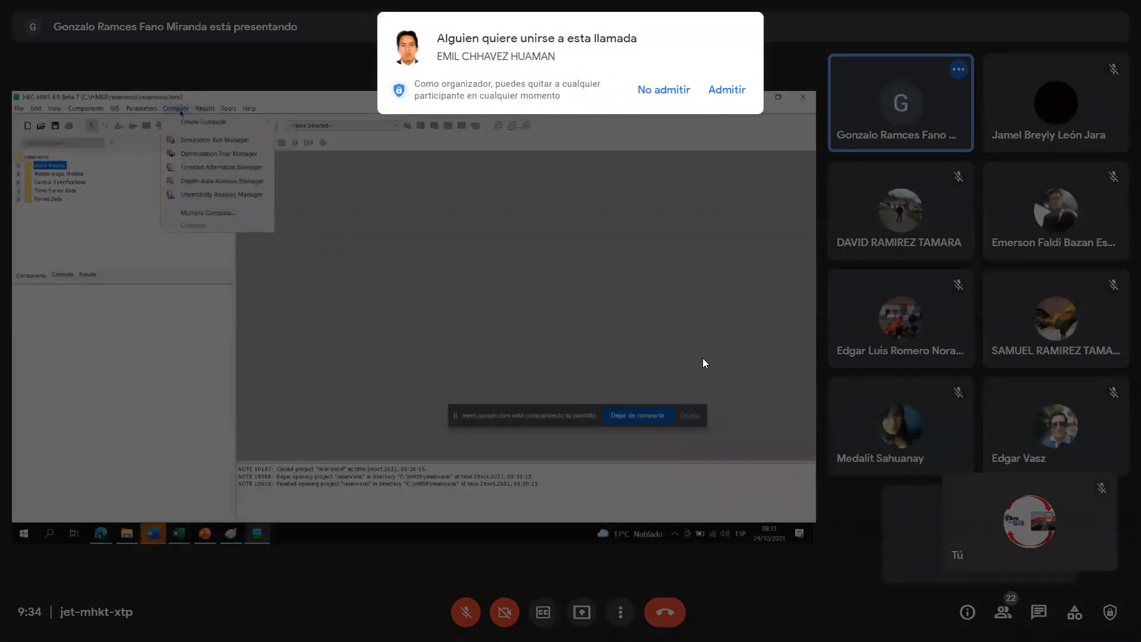
- Admit the person requesting to join the call
click(717, 90)
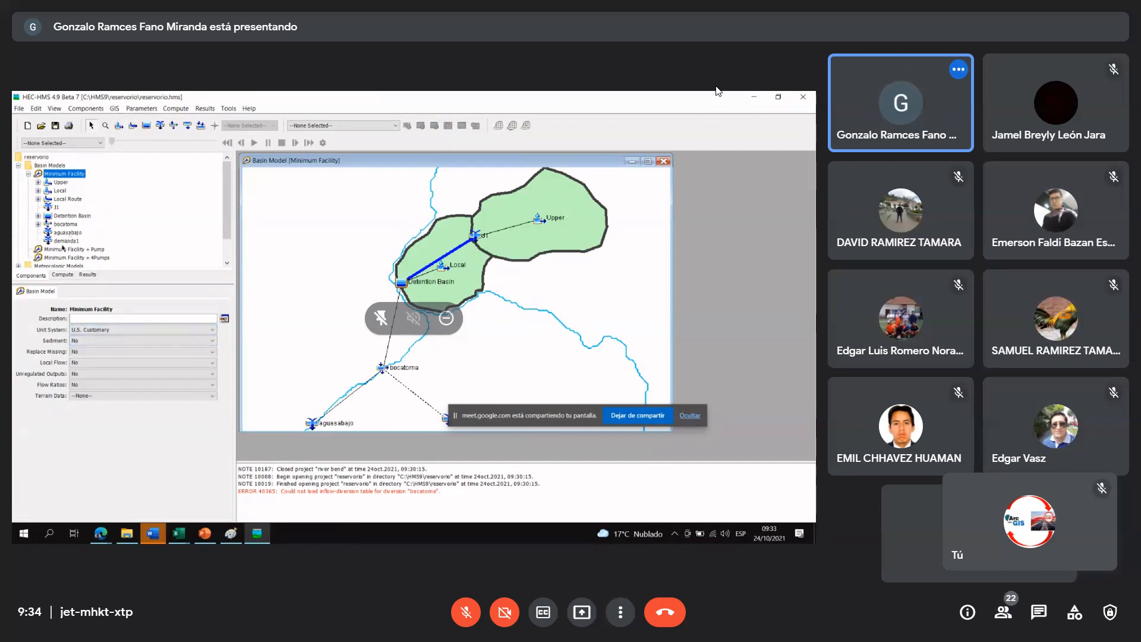
key(super)
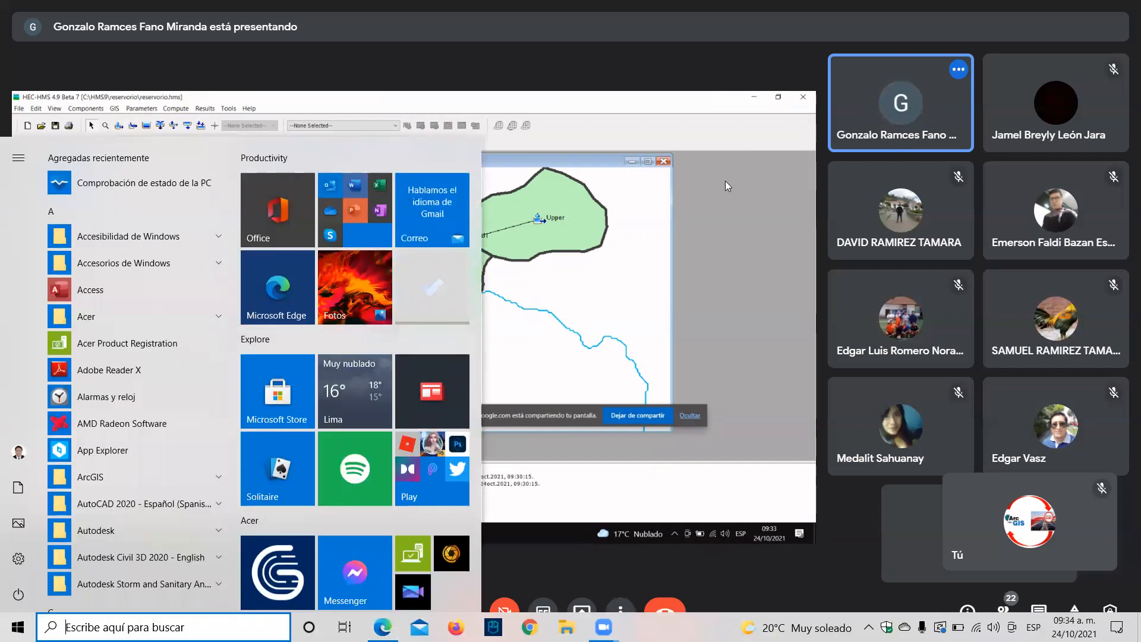
click(724, 205)
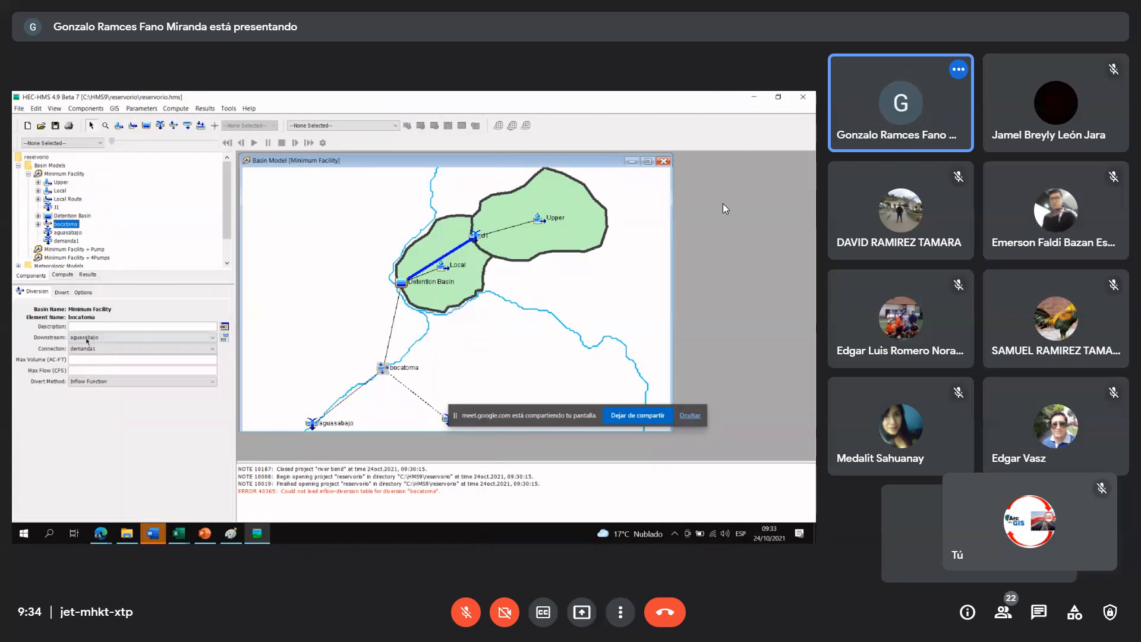
key(XF86MonBrightnessDown)
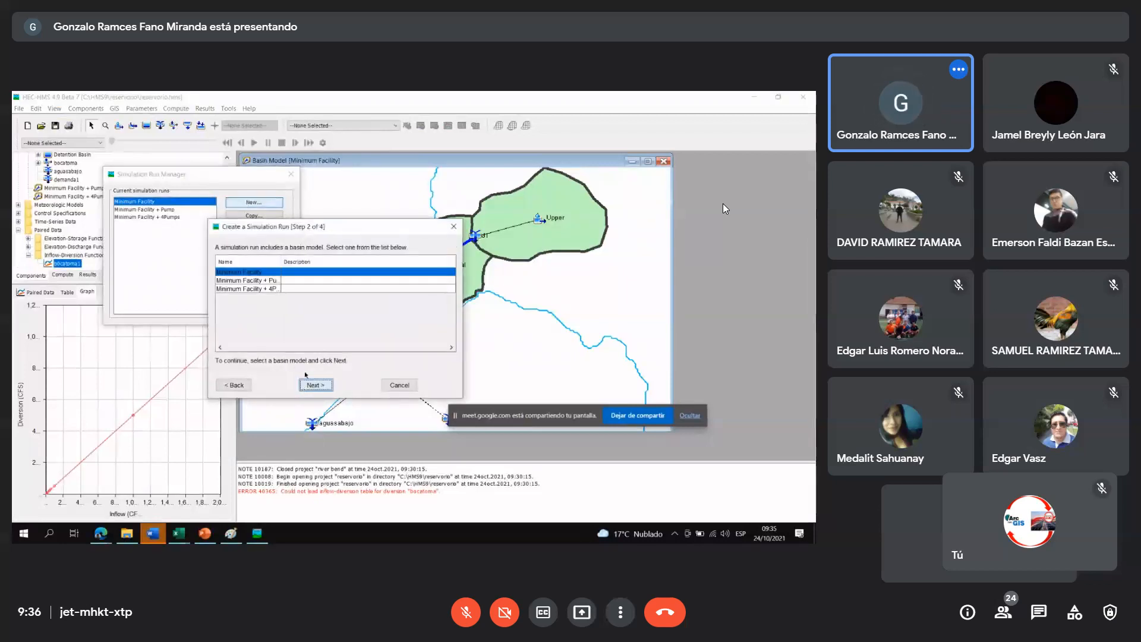
- Create a simulation run with the Minimum Facility basin model, Historic Precipitation and the listed control specifications, and make Run 1 the current run
click(313, 386)
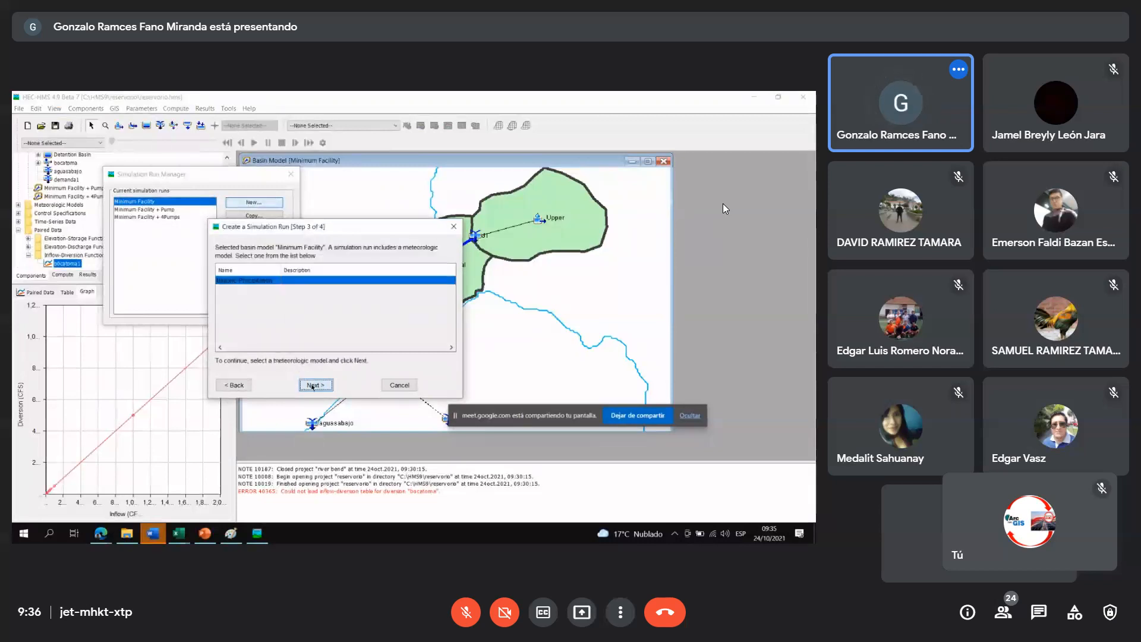
click(313, 386)
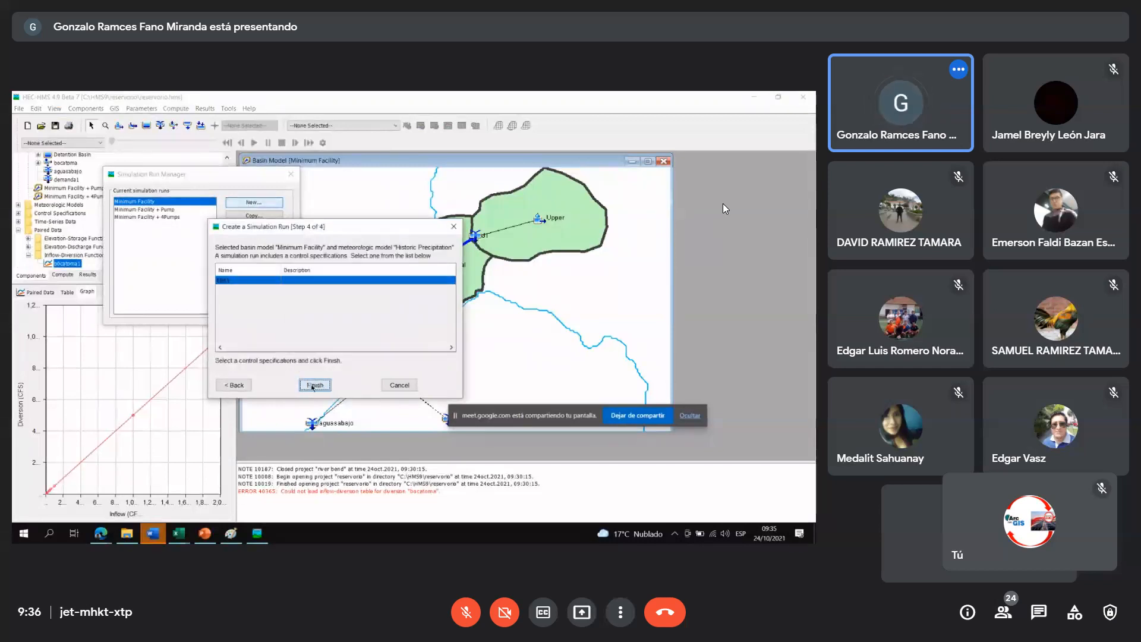
click(313, 386)
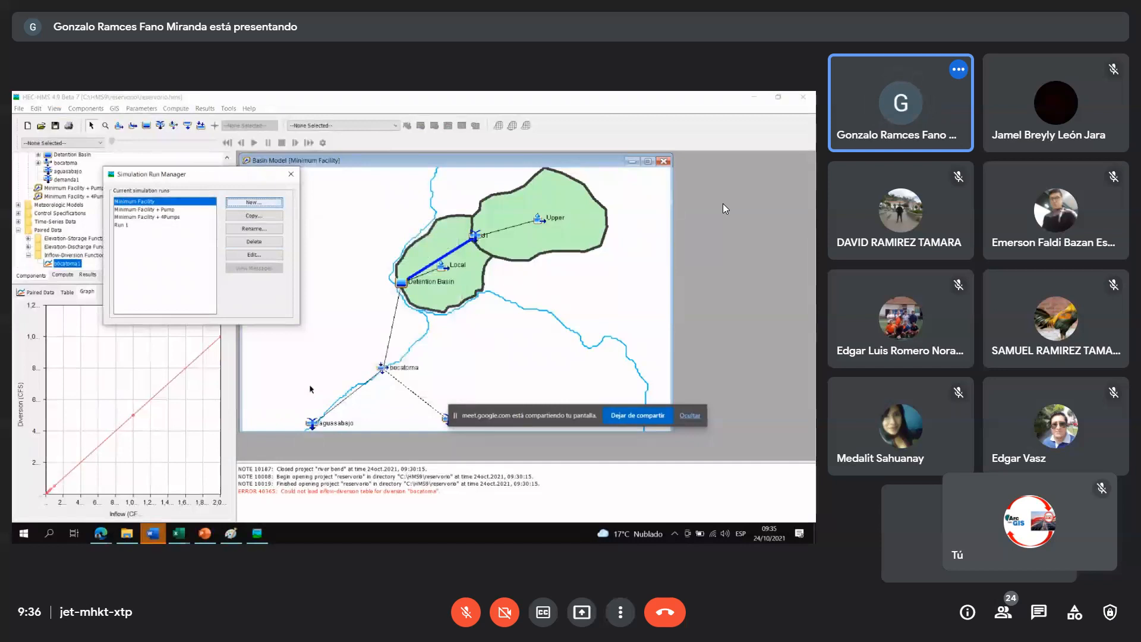
click(291, 174)
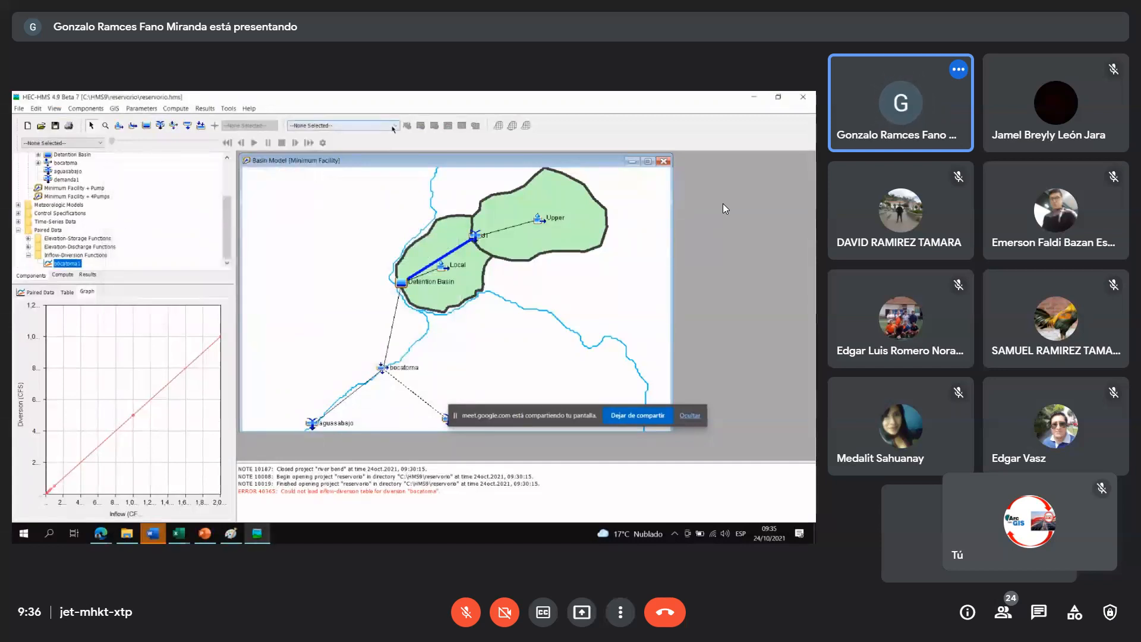
click(393, 126)
click(375, 158)
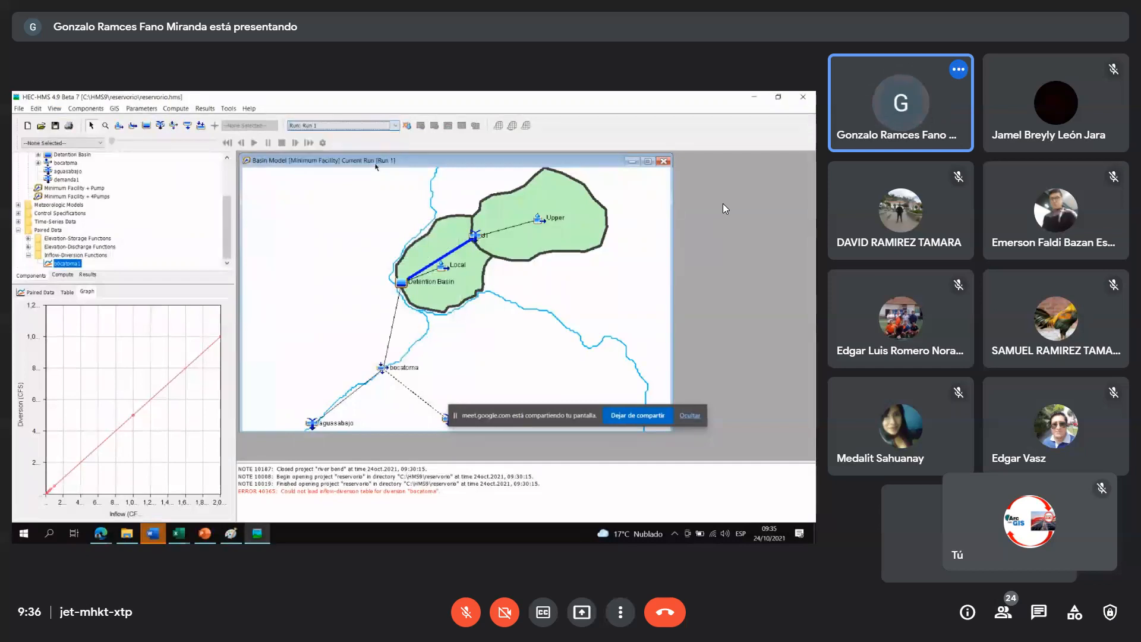
- Compute Run 1 of the Minimum Facility basin model and review the results graph for the aguasabajo junction, closing it again
click(406, 125)
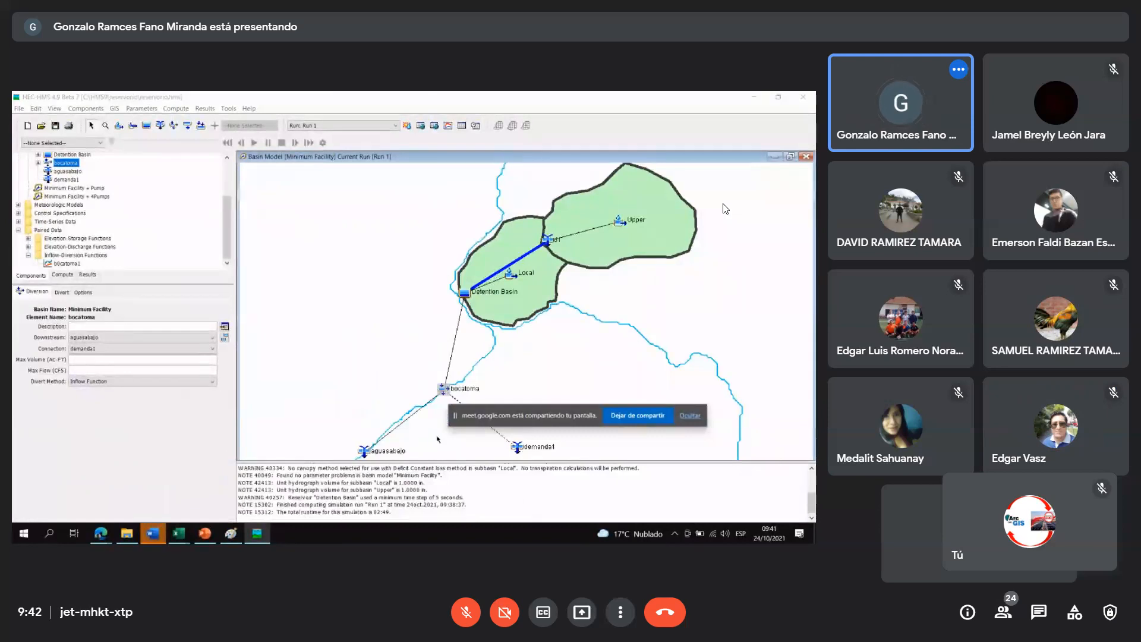
click(361, 450)
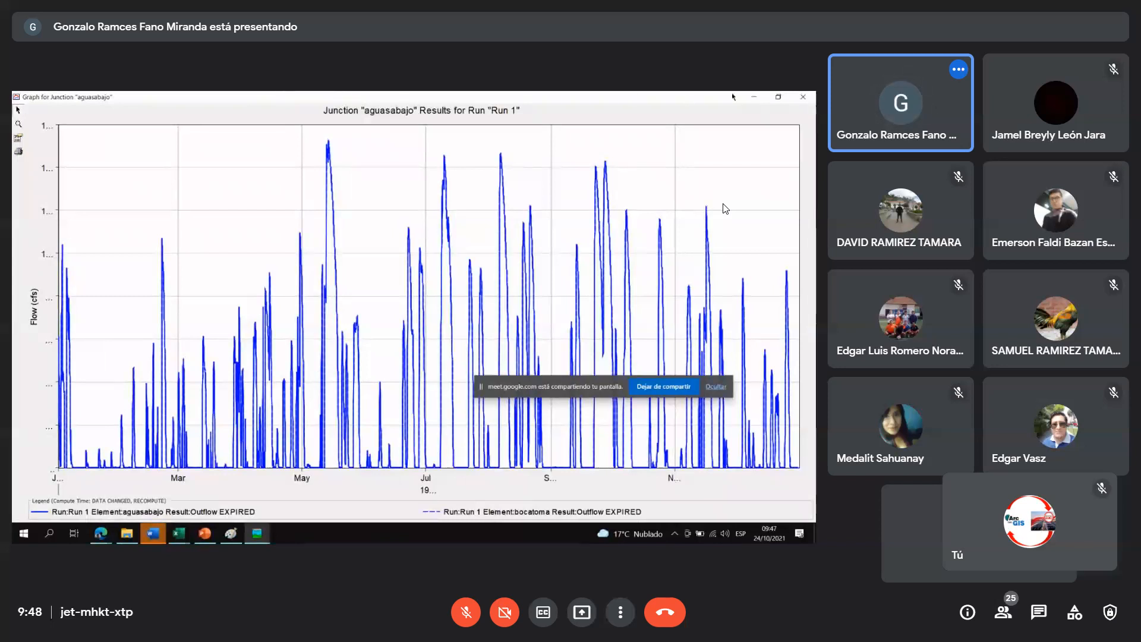
click(803, 97)
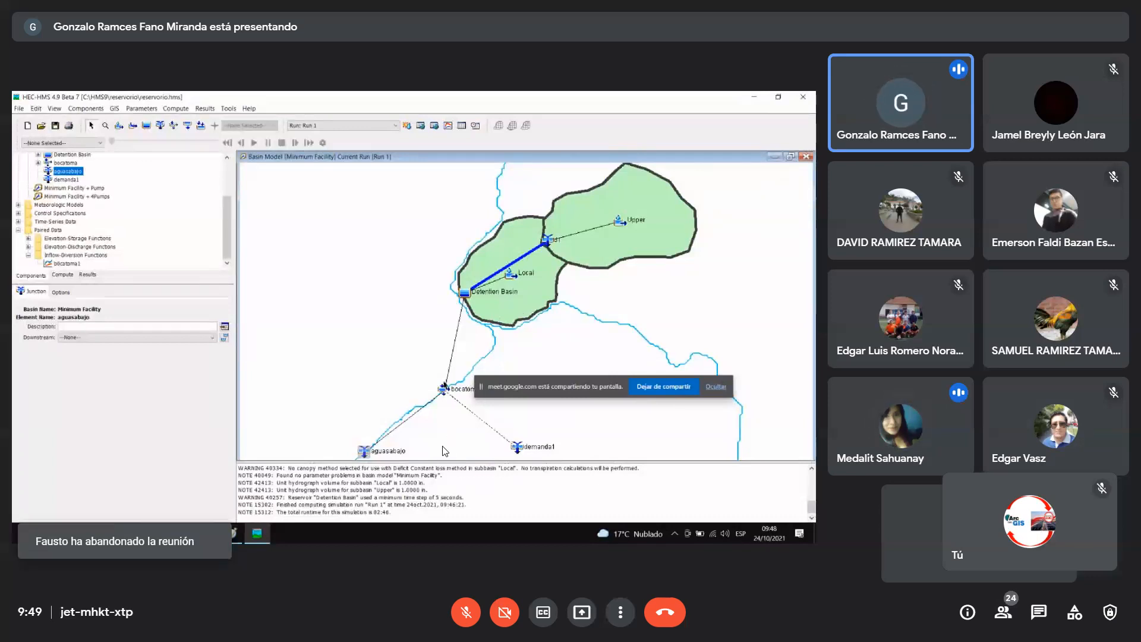
- Unmute the microphone to speak to the class, mute it again, and take the browser out of full-screen view
click(466, 610)
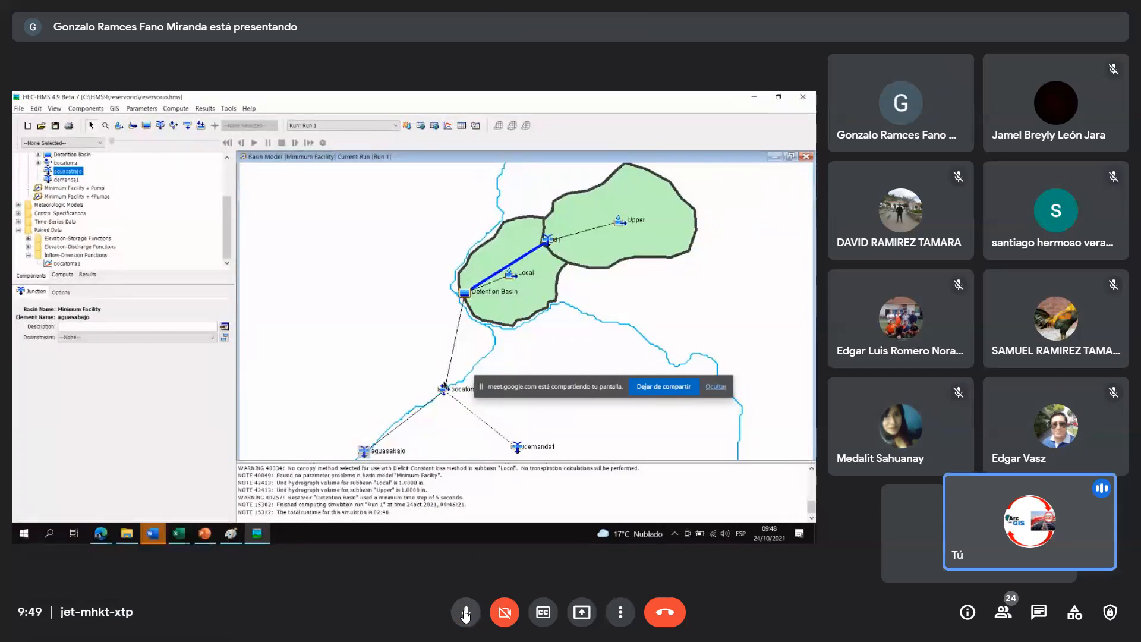
click(466, 612)
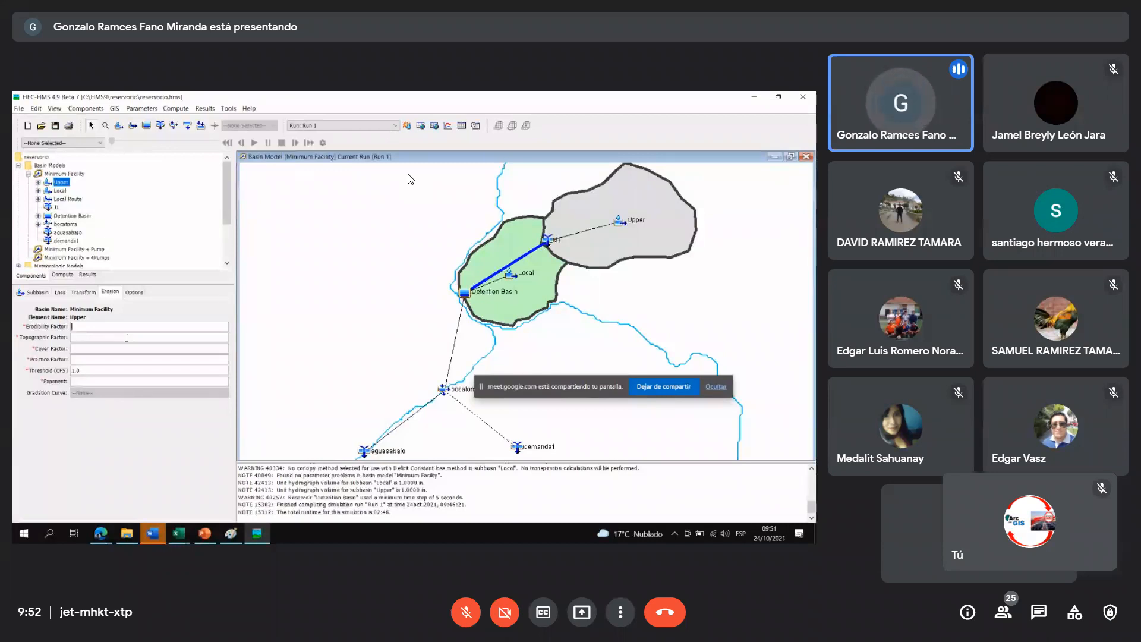
key(F11)
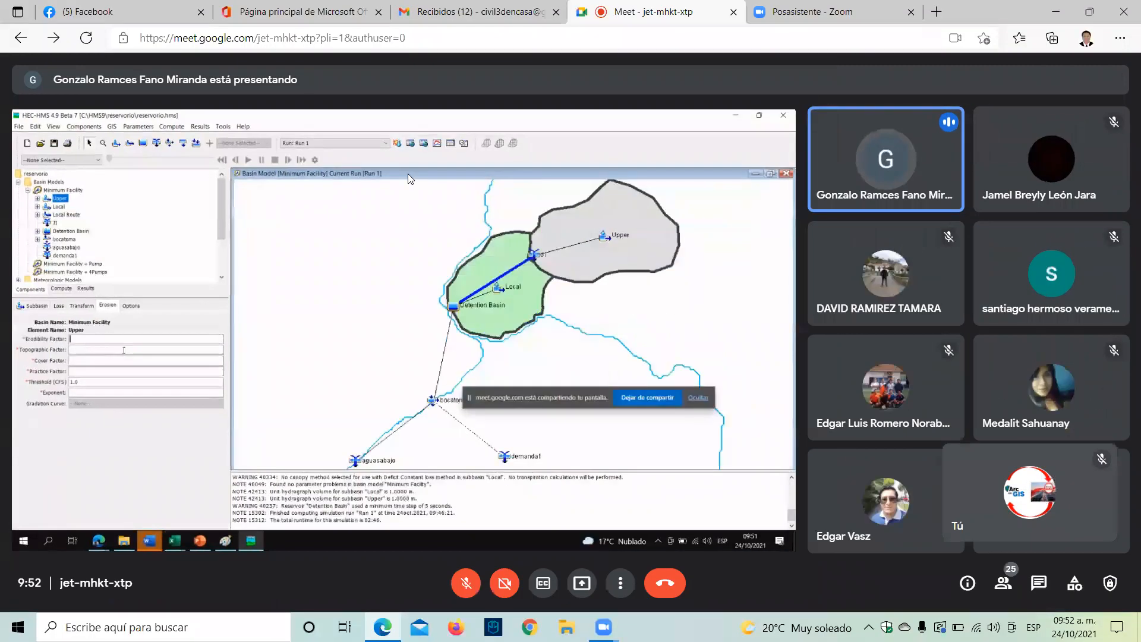
mouse_move(390, 285)
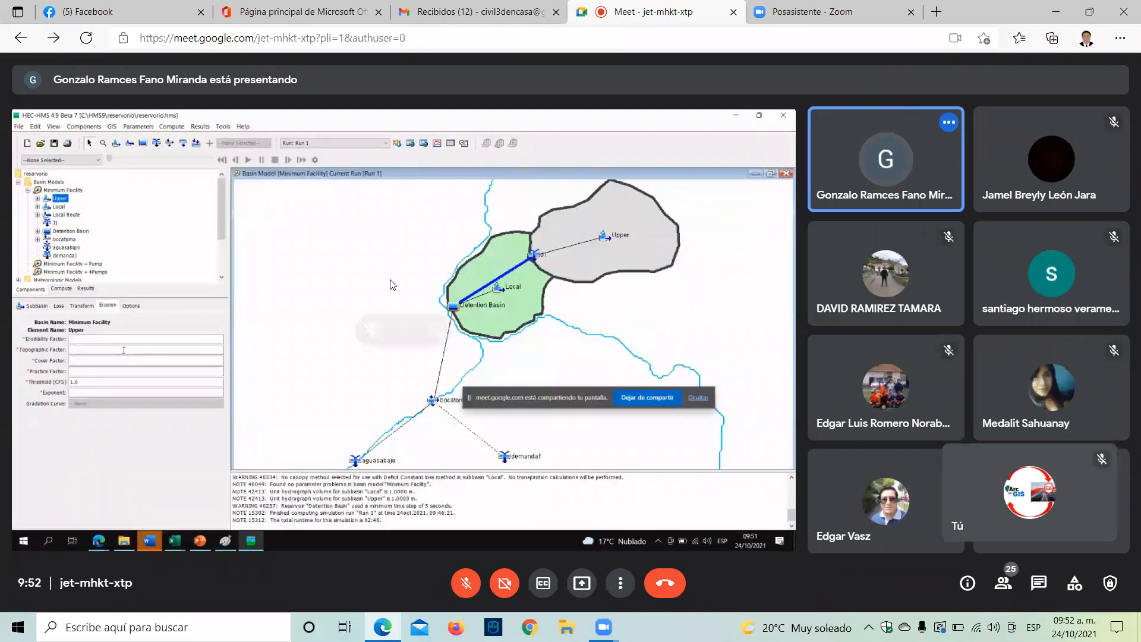